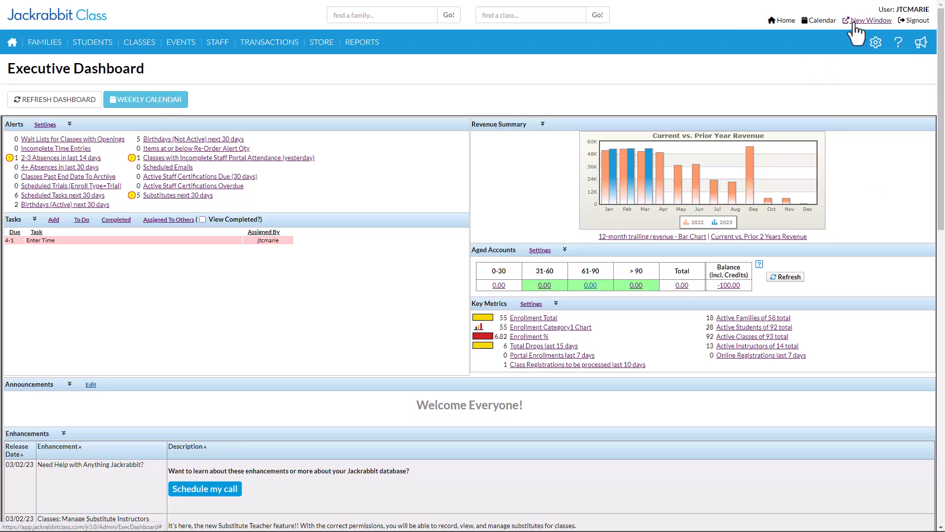
Open the weekly class calendar and look over its search criteria, including the available room choices
left_click(819, 21)
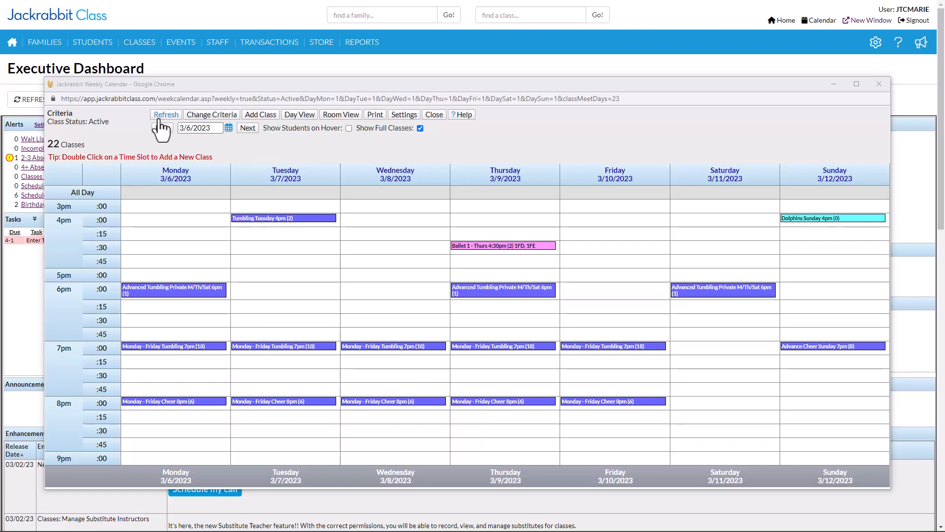
left_click(210, 116)
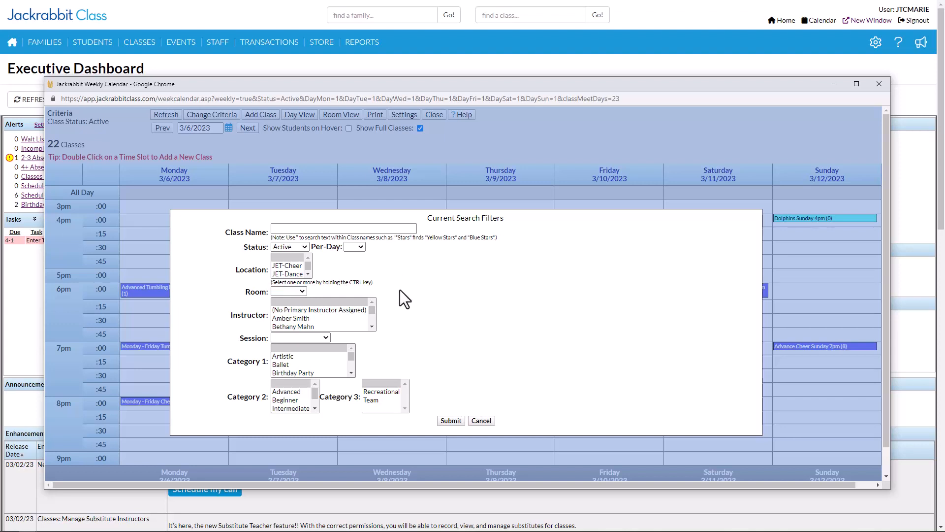
left_click(303, 291)
left_click(300, 291)
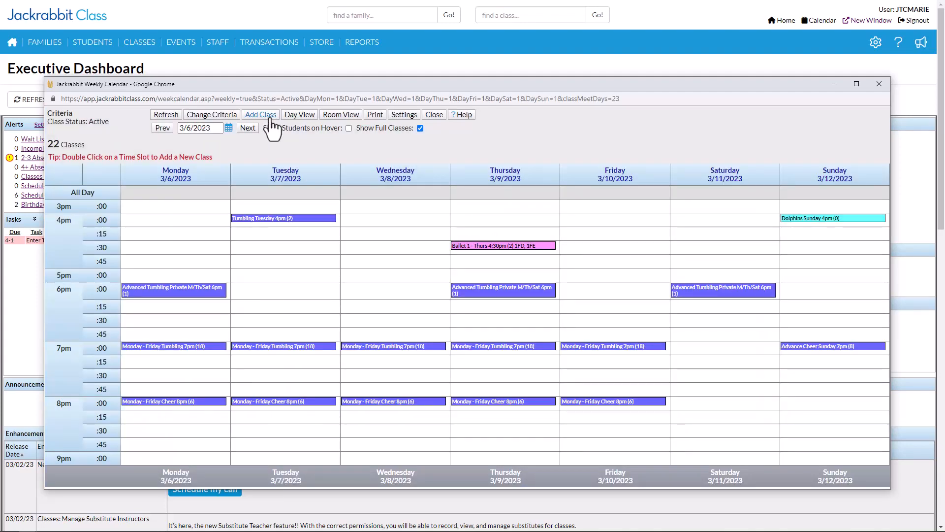
Look over the blank form for adding a class from the calendar and dismiss it without saving
left_click(269, 119)
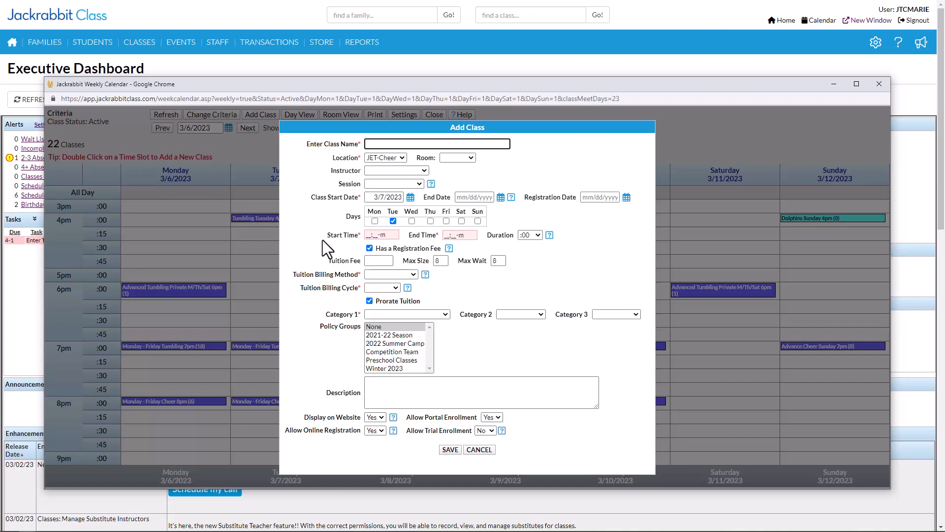
key("Escape")
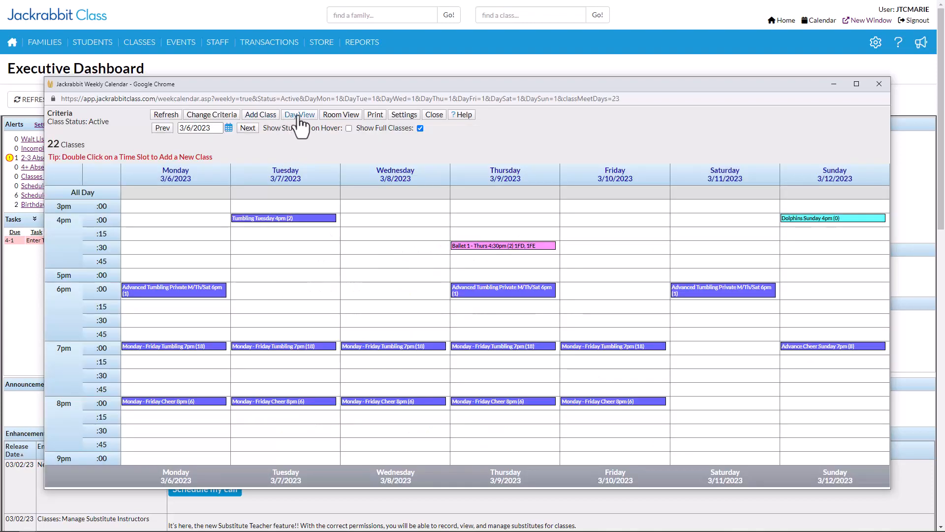
View the class schedule by day and by room, returning to the weekly calendar after each
left_click(298, 118)
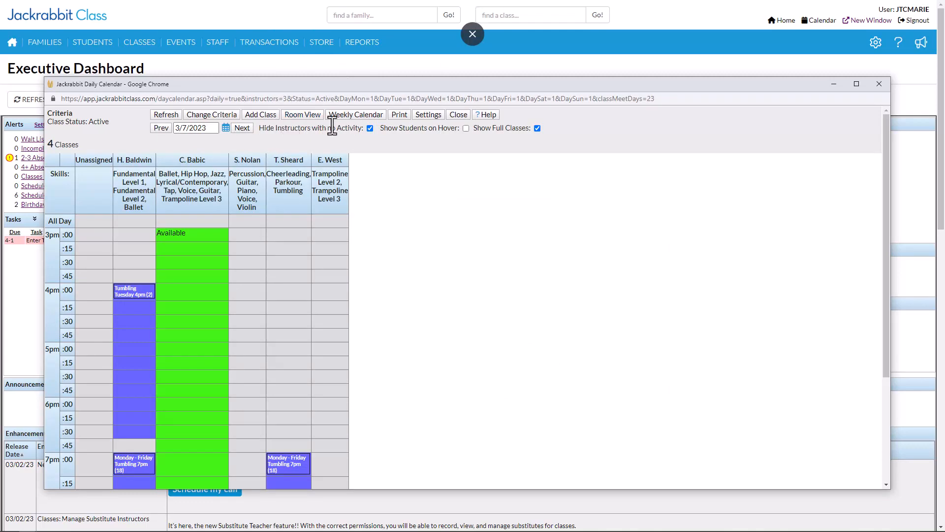
left_click(359, 118)
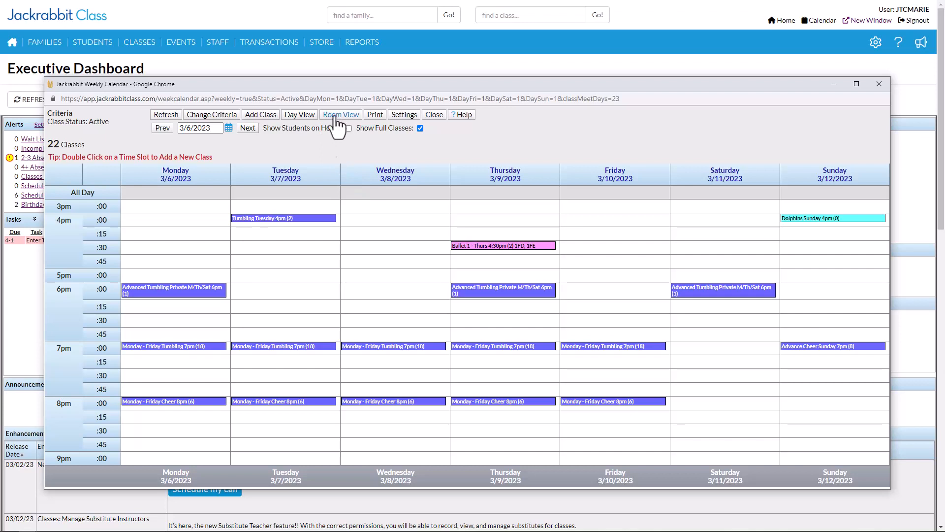
left_click(335, 117)
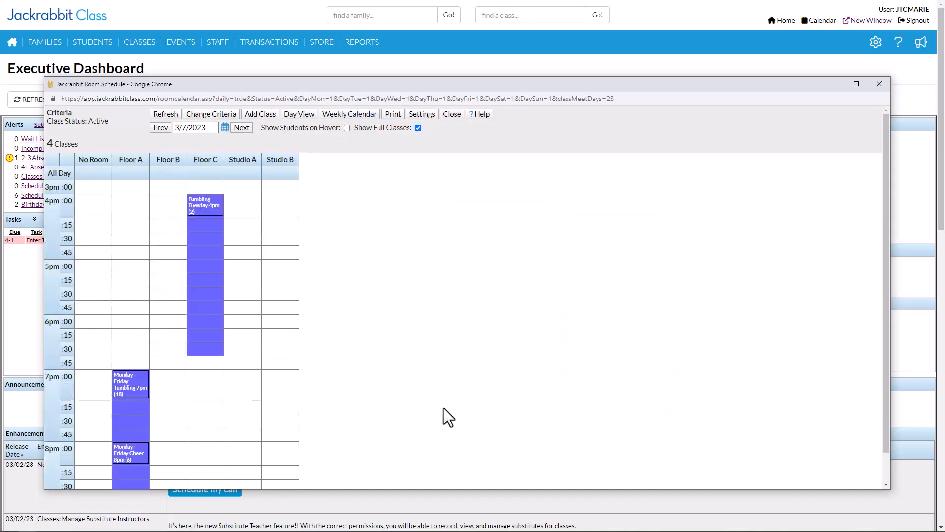
left_click(353, 118)
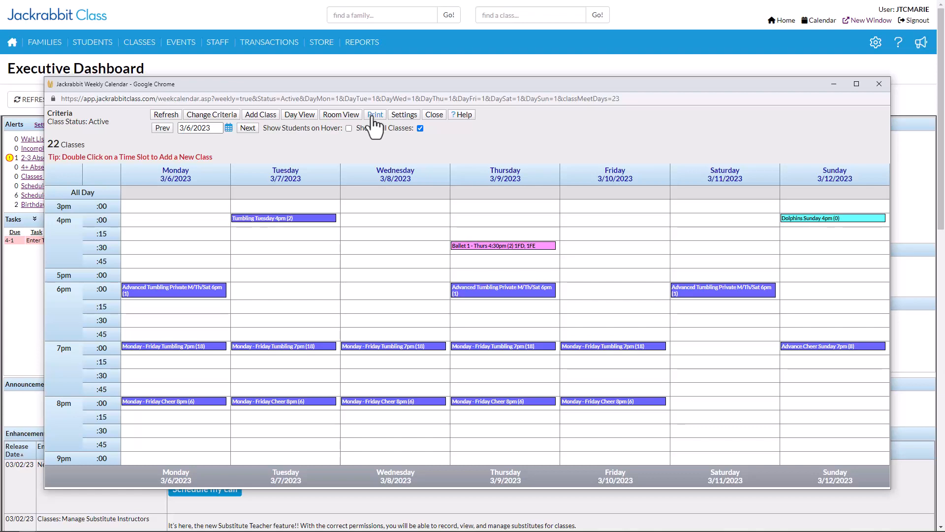
Review the schedule start and end time preferences without saving, and toggle Show Students on Hover on and off again
left_click(404, 115)
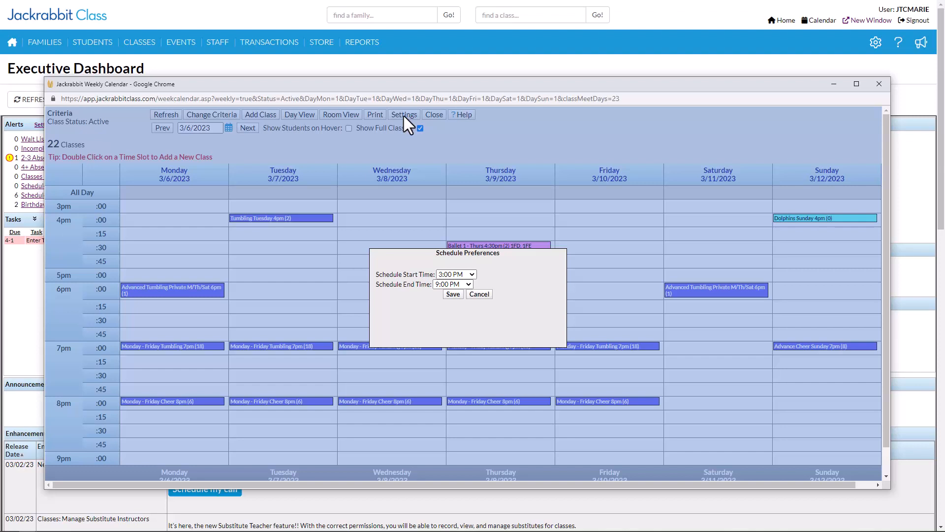
left_click(479, 295)
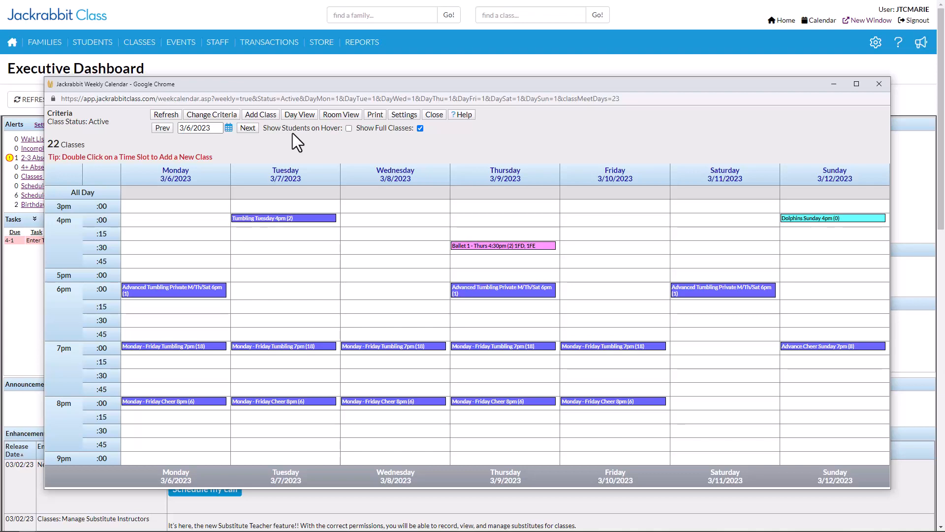
left_click(349, 128)
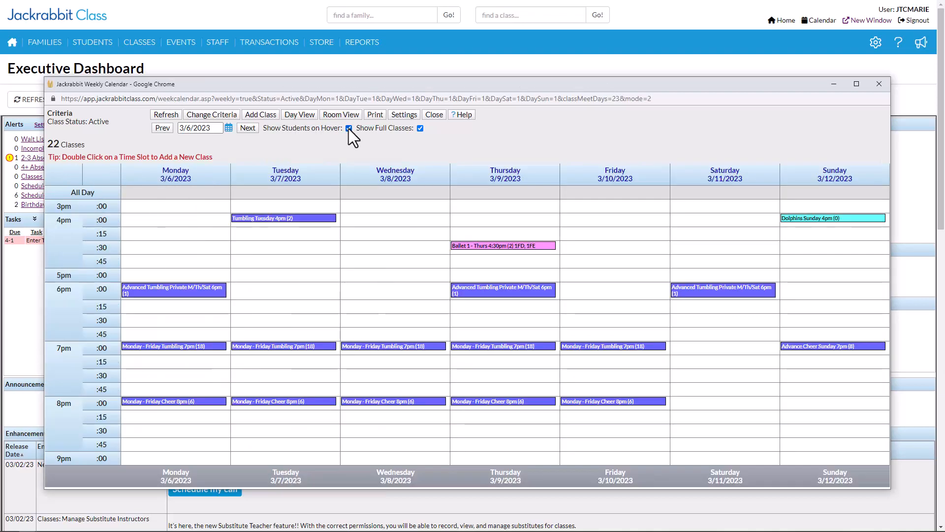
left_click(347, 128)
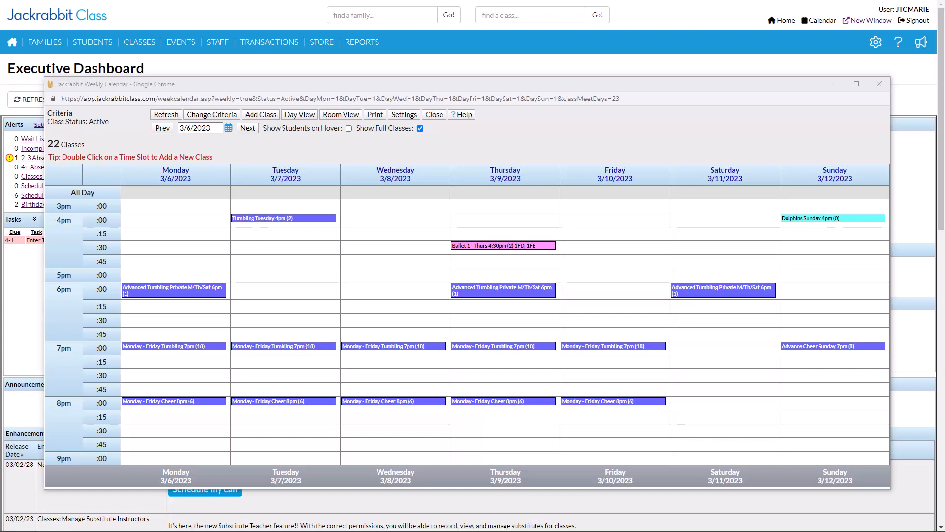
View the daily calendar for Thursday 3/9/2023 and return to the weekly calendar
left_click(503, 182)
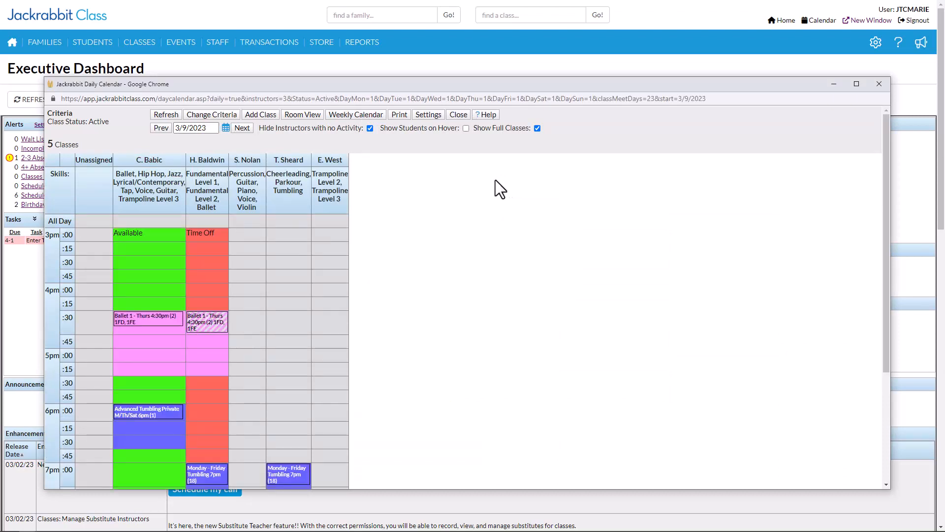
left_click(356, 114)
Highlight the tip about adding a class, open a new class form from Friday's 5pm time slot, and cancel it
left_click_drag(62, 158, 226, 156)
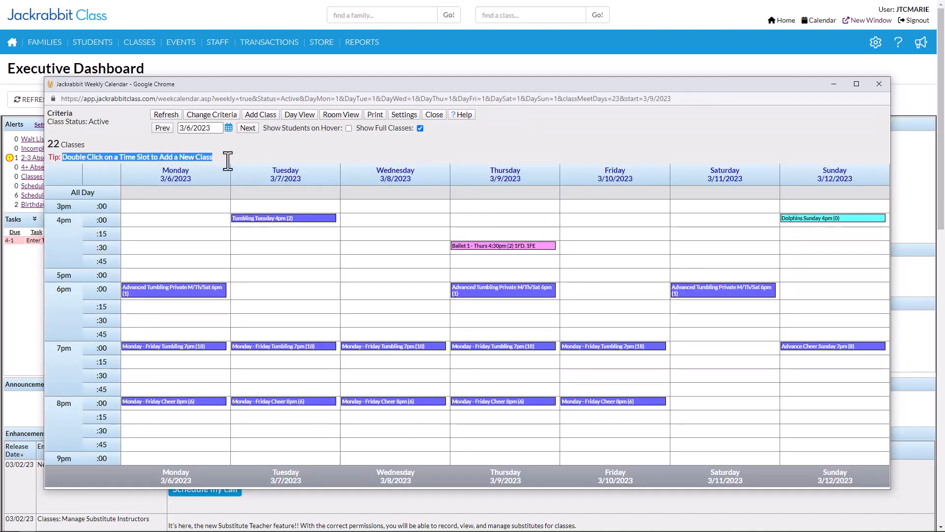
left_click(255, 145)
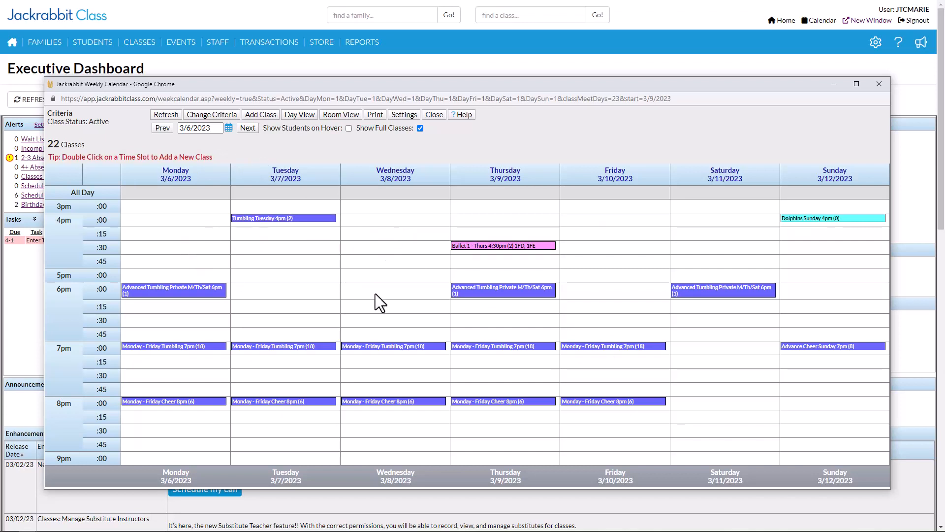
double_click(608, 273)
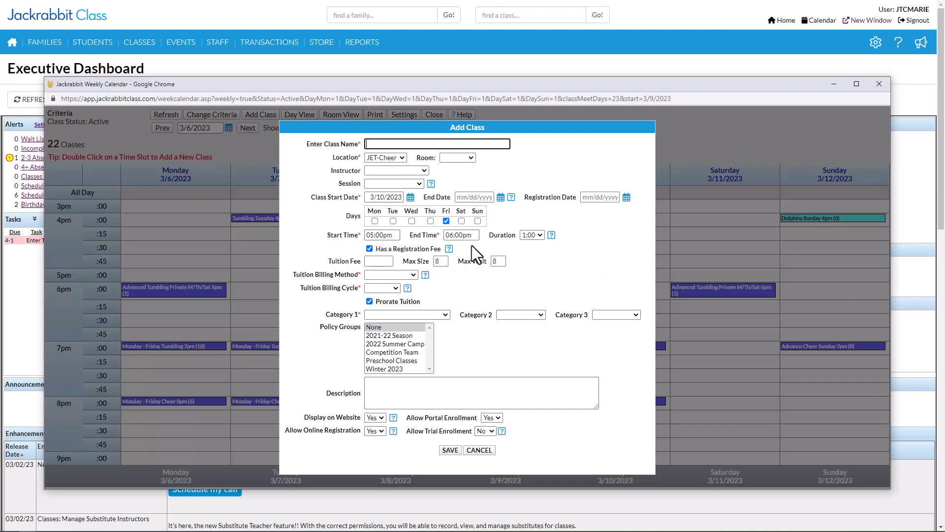
left_click(479, 450)
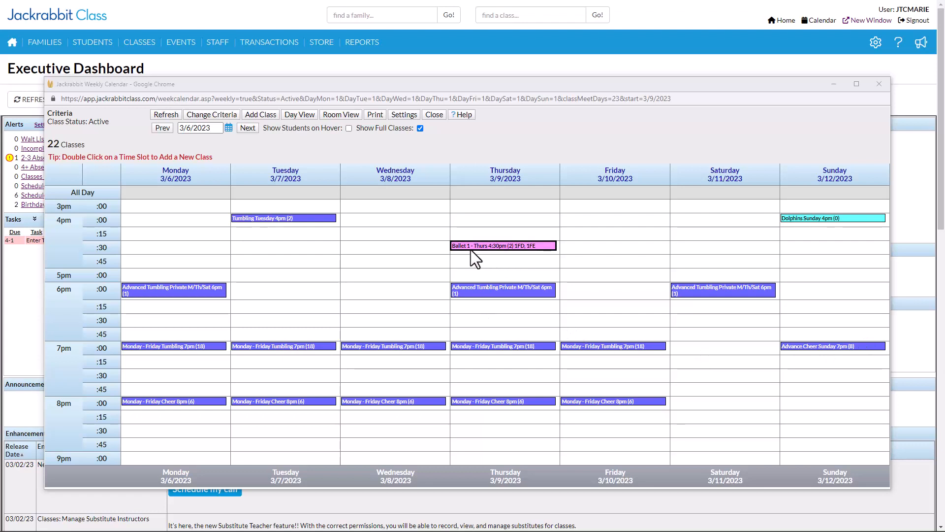
Preview the Ballet 1 - Thurs 4:30pm class summary on the calendar and open its class record
mouse_move(471, 255)
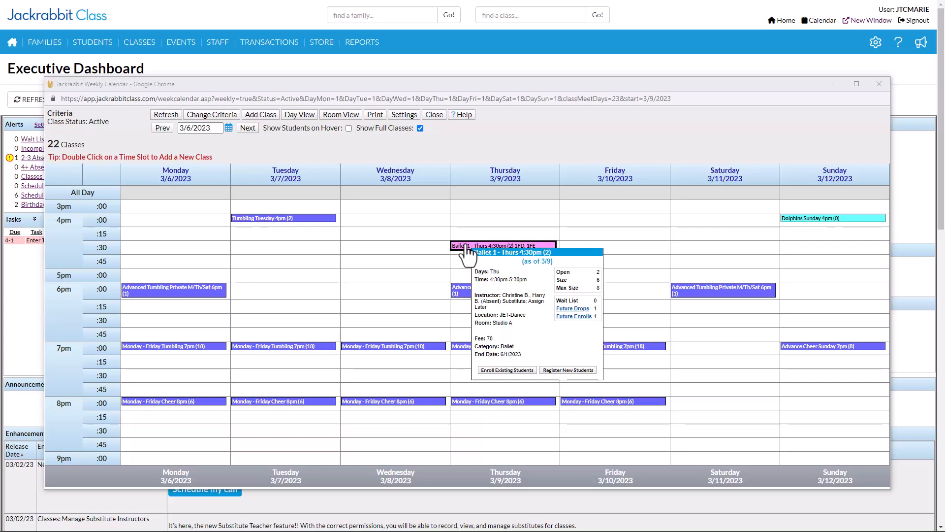
left_click(467, 250)
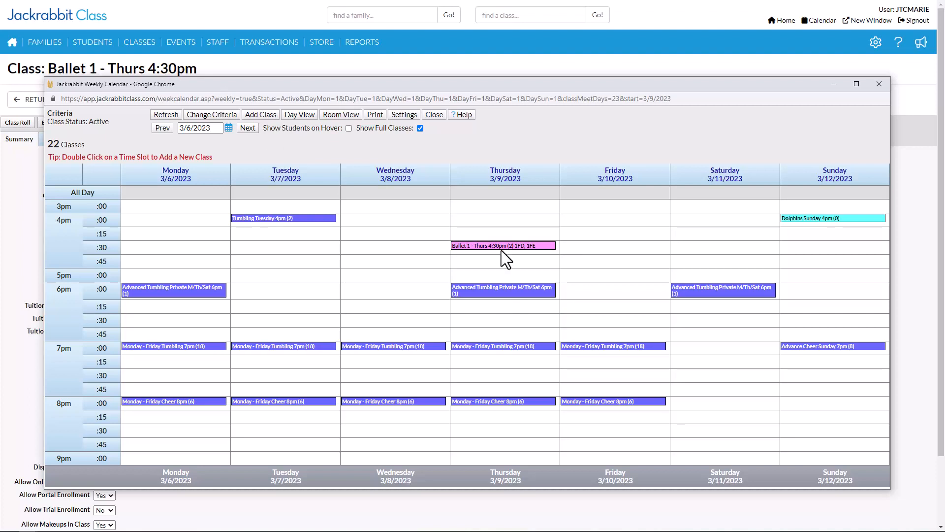
Enable Show Students on Hover and view the student list for the Ballet 1 - Thurs 4:30pm class
mouse_move(501, 251)
left_click(348, 128)
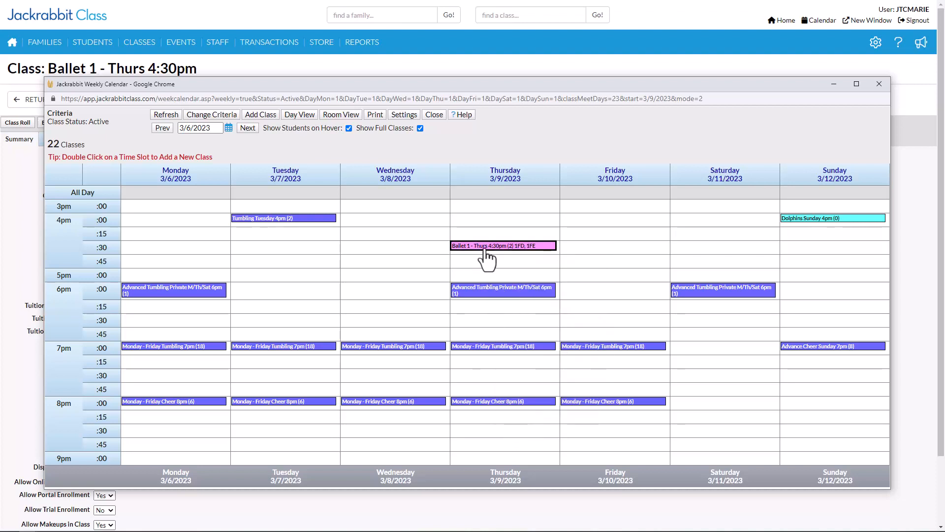
mouse_move(484, 248)
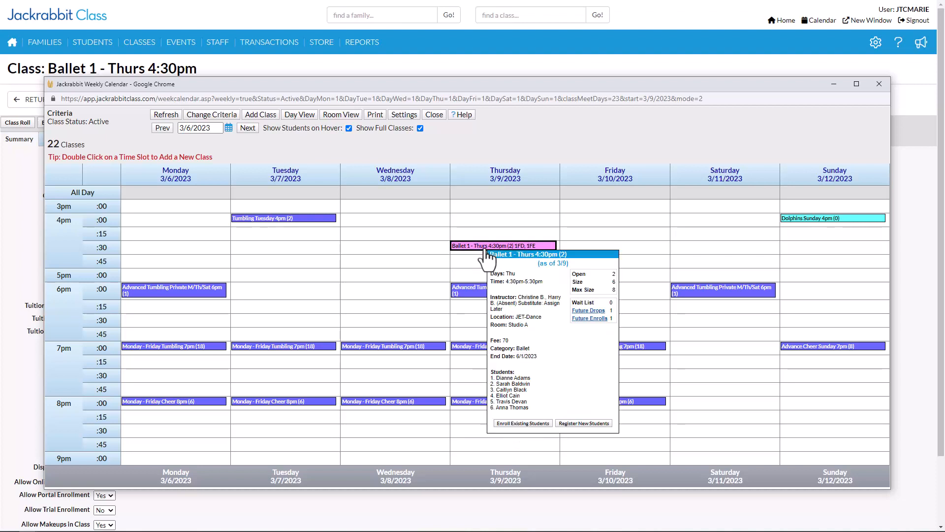
View the existing-student enrollment and new-student registration forms for the Ballet 1 class, closing each without entering anything
left_click(526, 423)
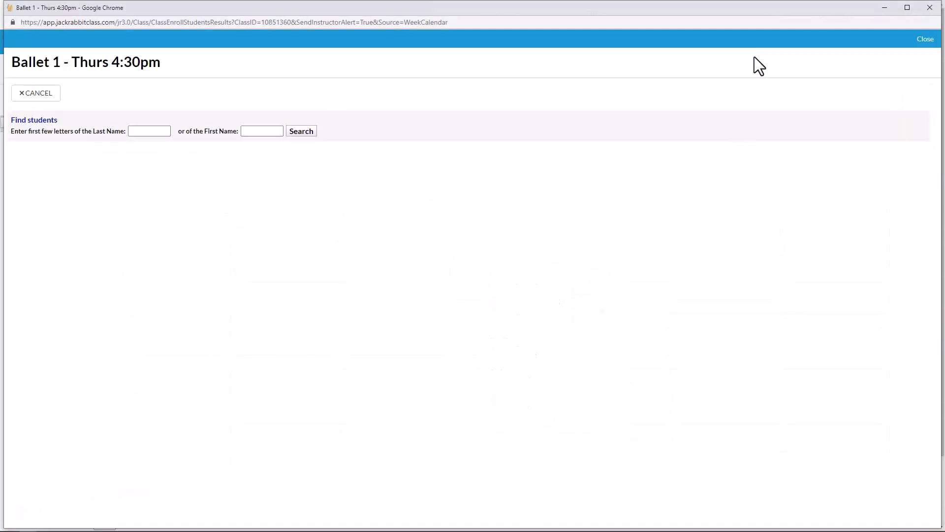
left_click(926, 41)
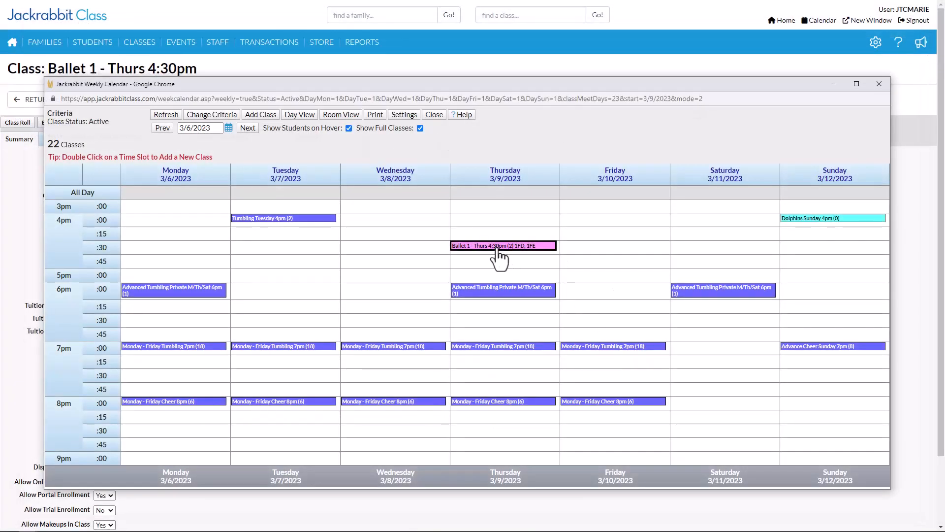
mouse_move(497, 248)
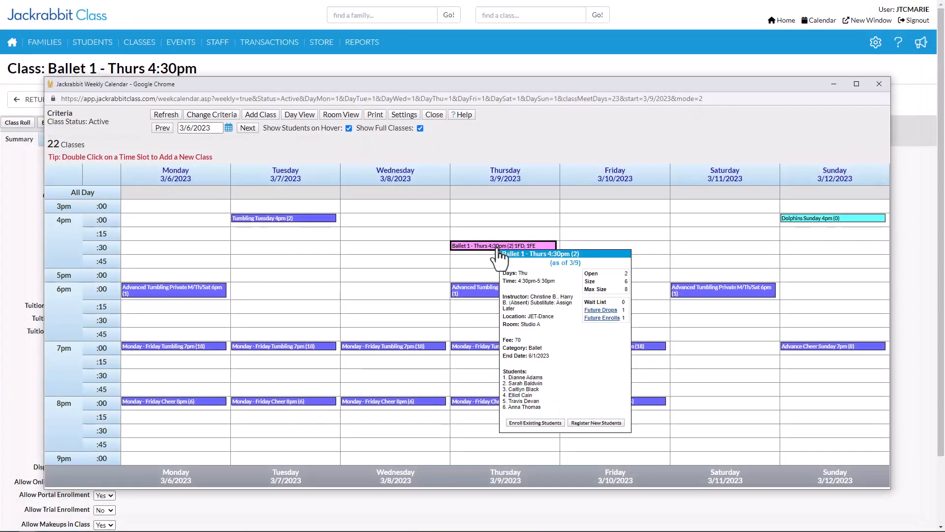
left_click(594, 423)
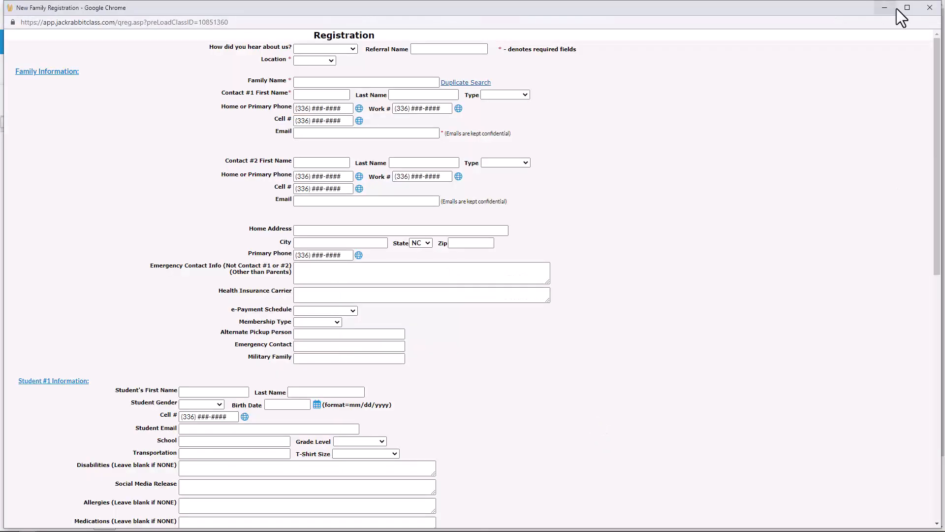
left_click(924, 14)
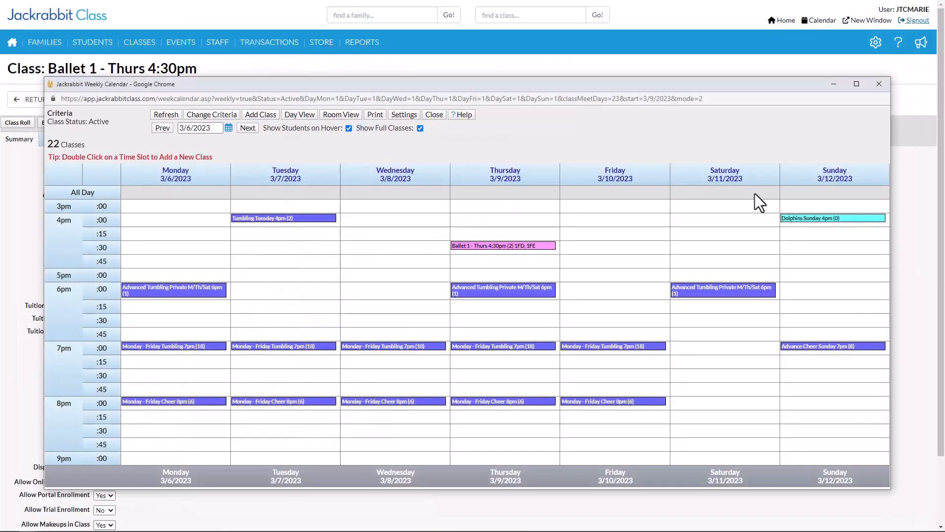
View the future enrolls for the Ballet 1 - Thurs 4:30pm class from its calendar summary
mouse_move(482, 249)
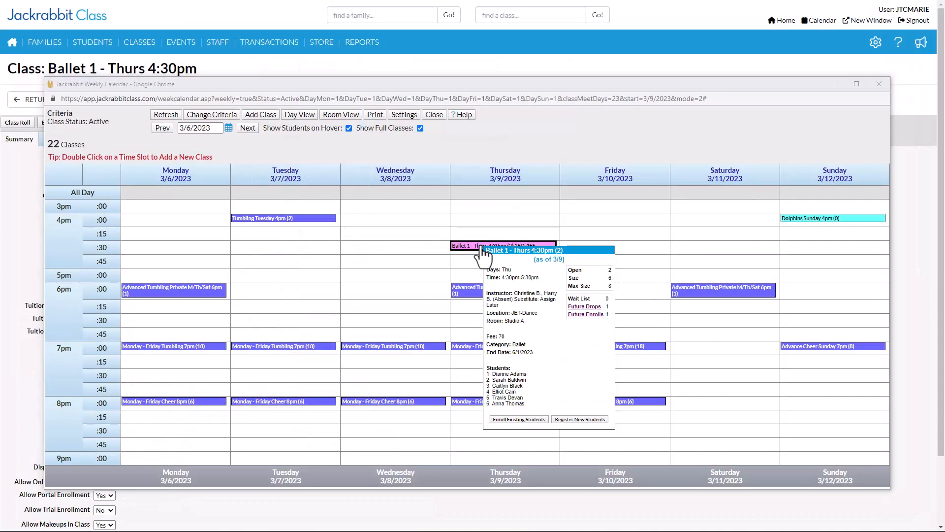
left_click(586, 314)
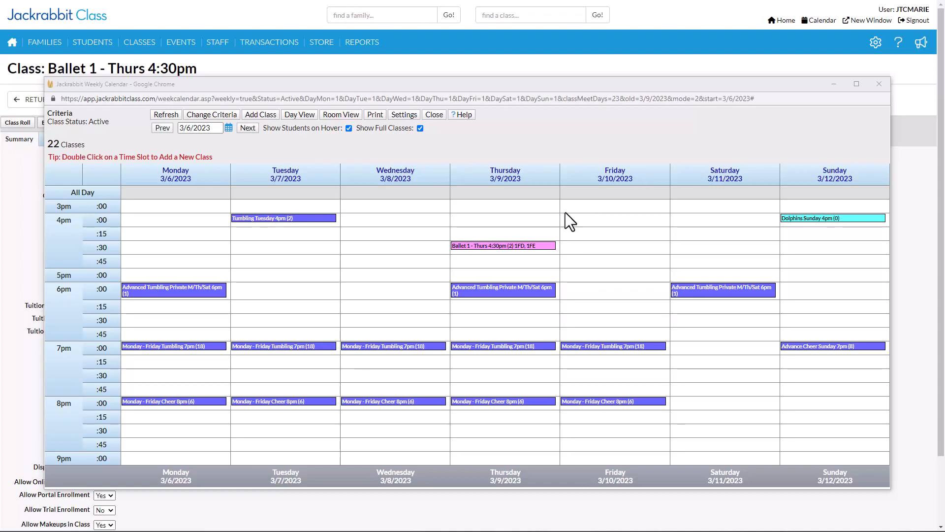
Advance the weekly calendar to the week of 3/20/2023 and turn off Show Students on Hover
left_click(251, 131)
left_click(249, 130)
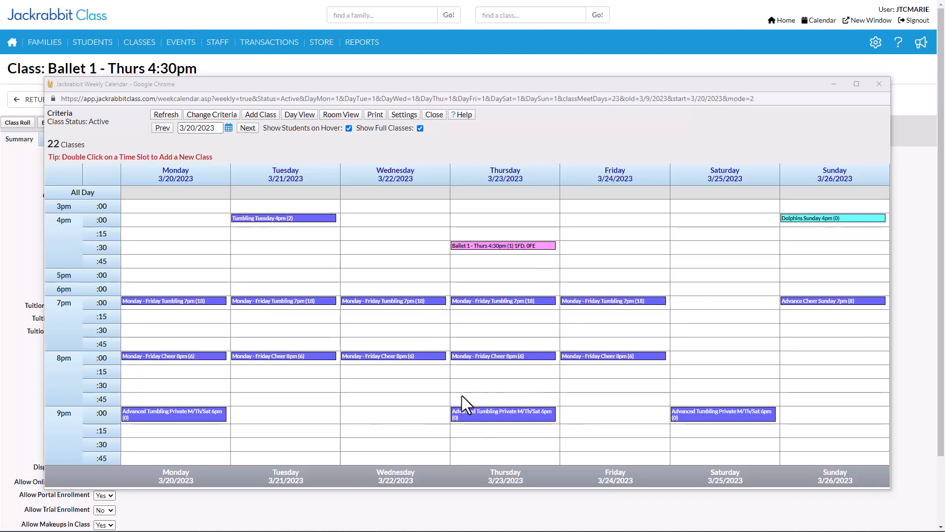
left_click(348, 128)
mouse_move(426, 422)
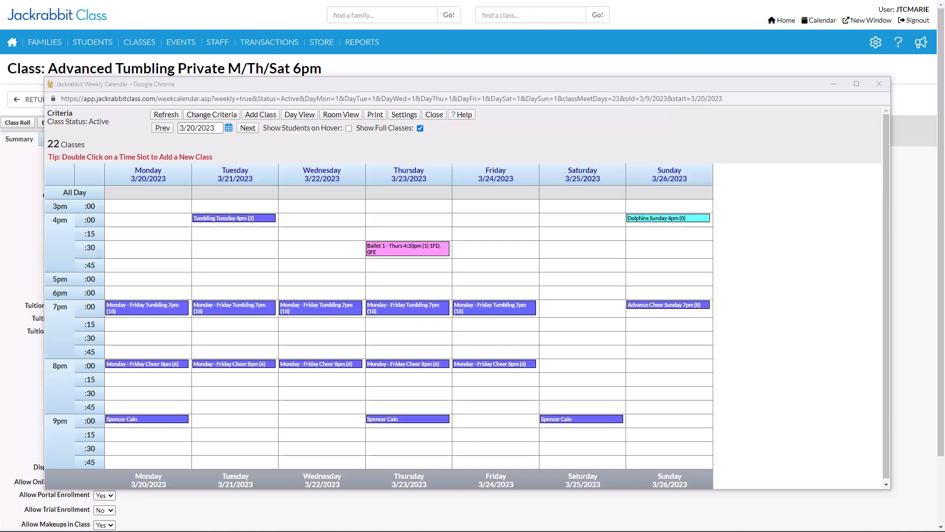
Open the Category 1 (Income Categories) list in the Drop-down List Editor to examine its color settings, and return to the Executive Dashboard
left_click(875, 48)
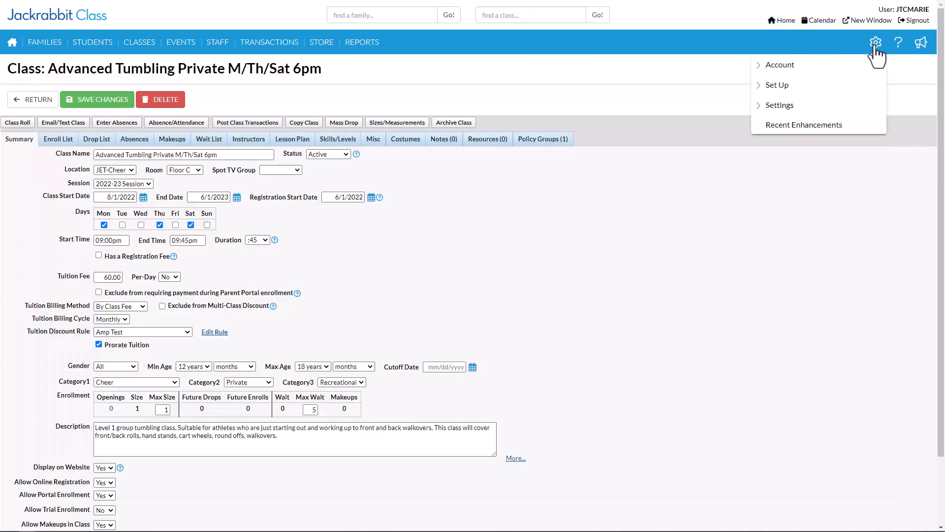
left_click(788, 109)
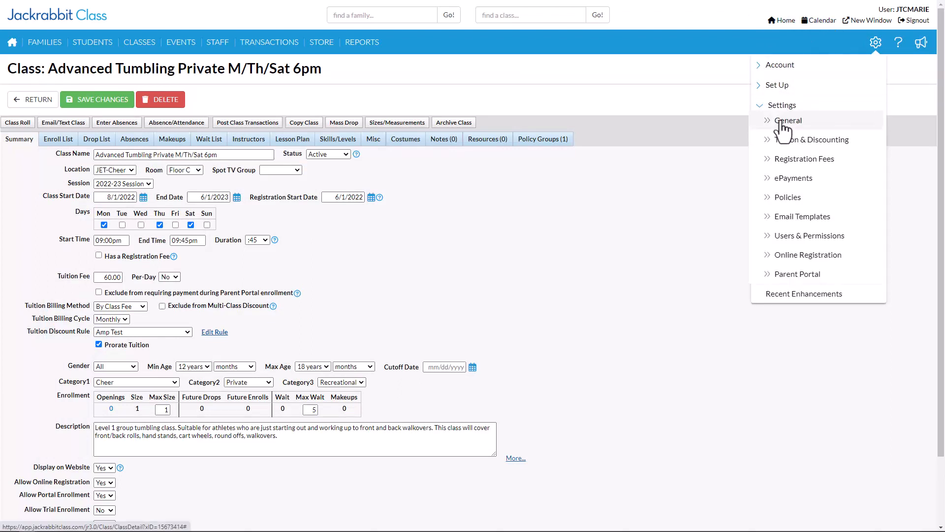
left_click(783, 123)
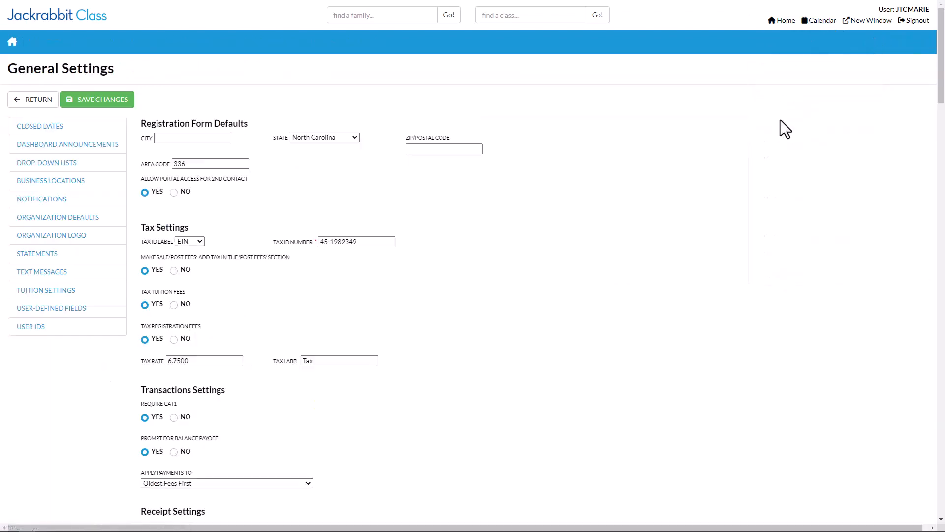
left_click(46, 163)
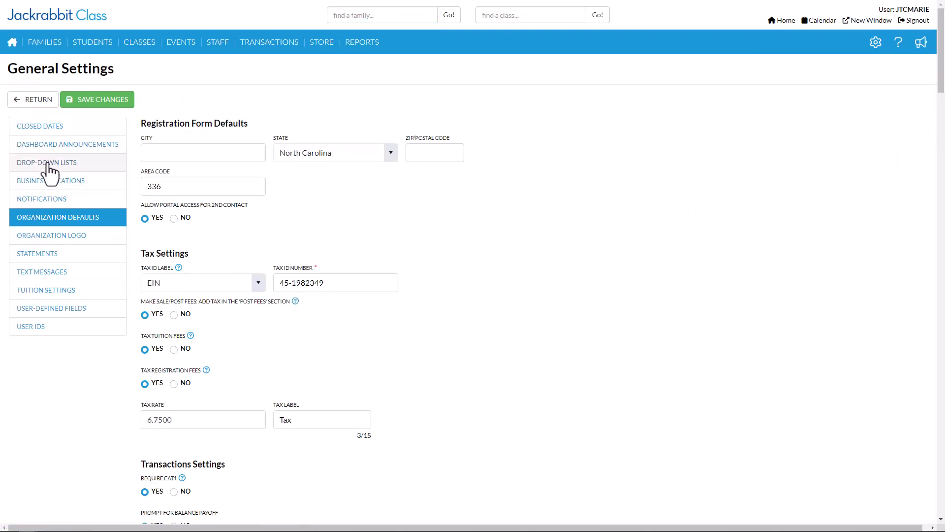
left_click(27, 150)
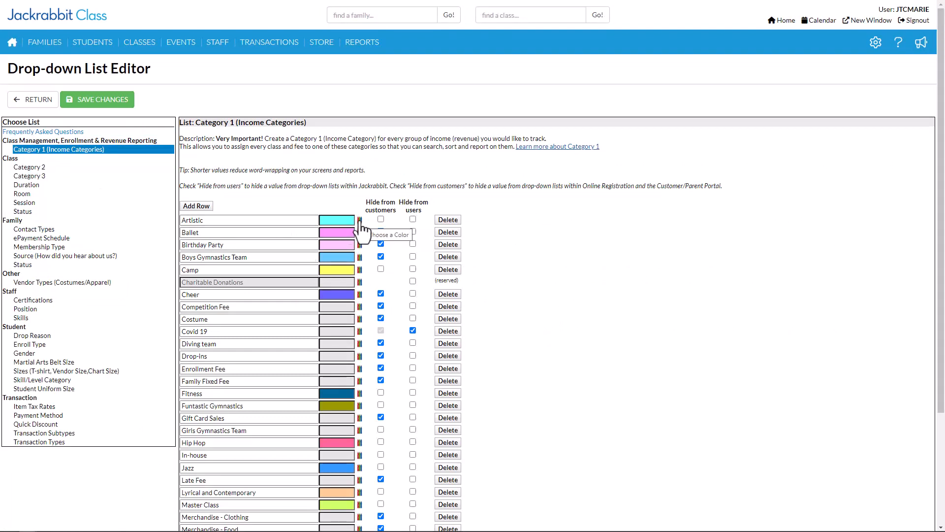
left_click(9, 43)
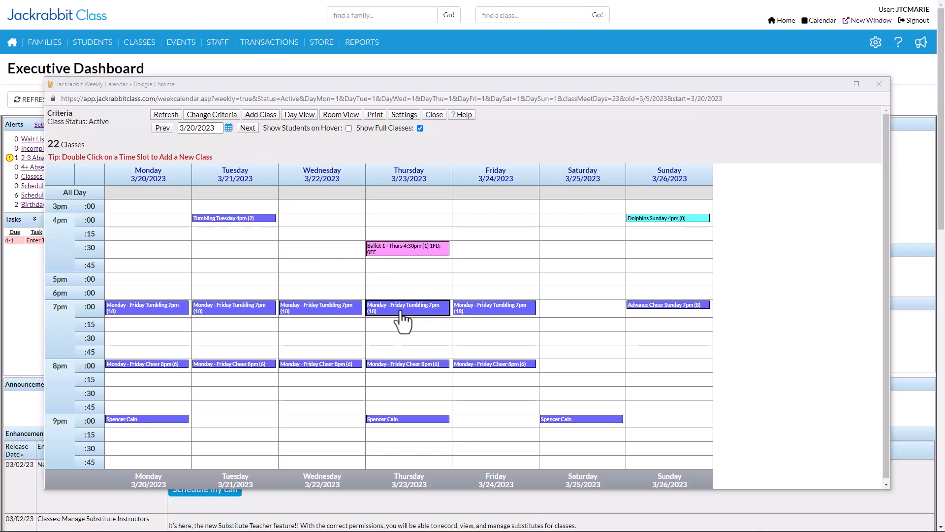
Turn off Hide Instructors with no Activity in the 3/9/2023 daily calendar, and hide and redisplay the instructors' skills
mouse_move(402, 319)
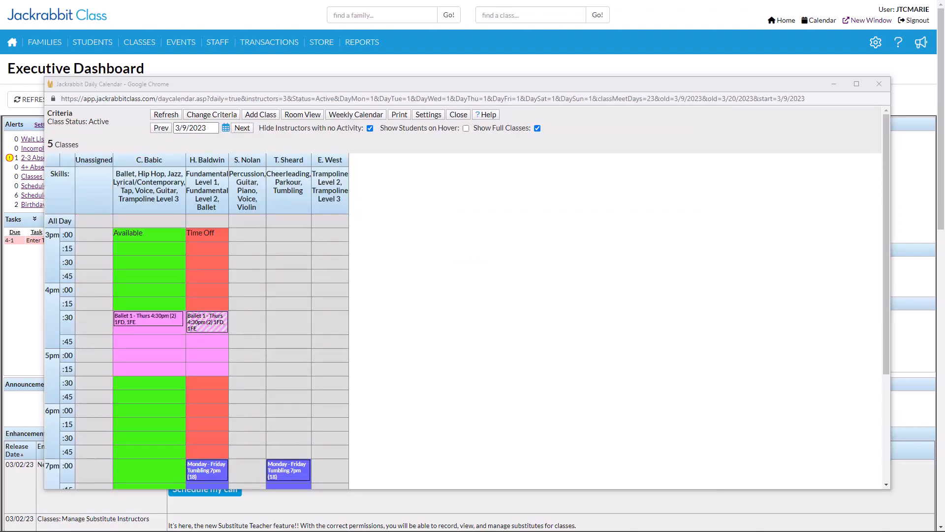
left_click(370, 127)
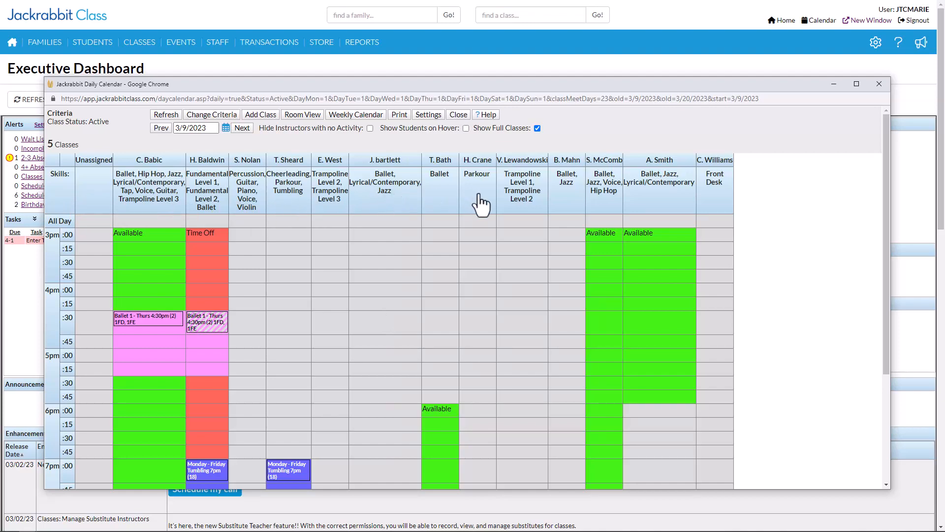
left_click(675, 183)
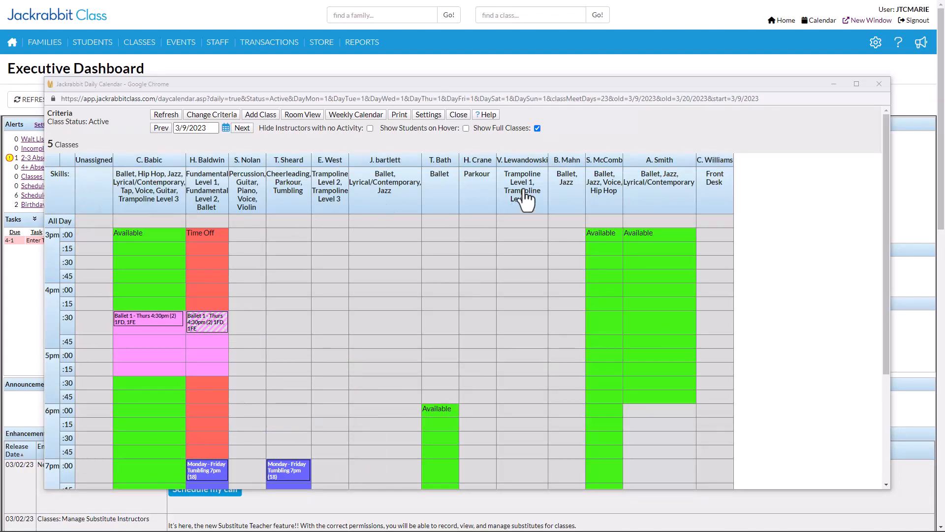
left_click(380, 192)
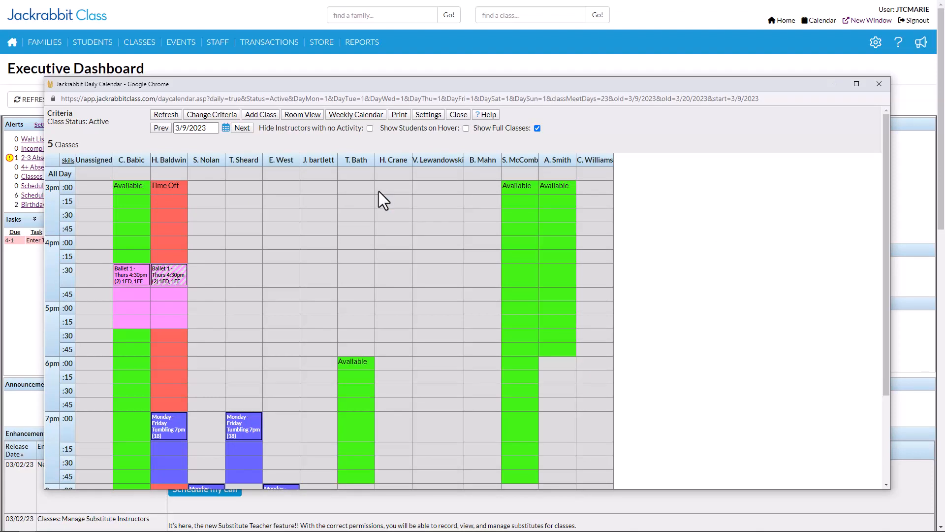
left_click(68, 161)
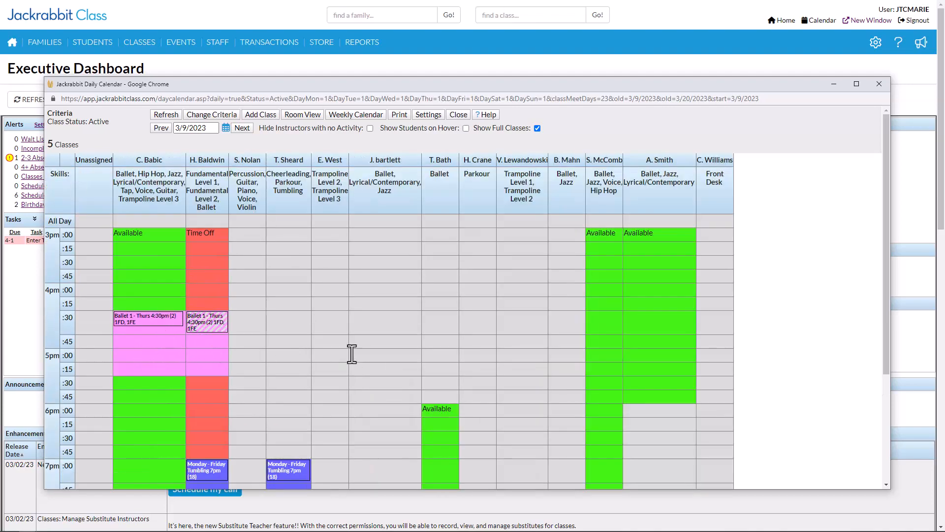
Look over the daily calendar's classes and open the instructor and substitute details of the Ballet 1 - Thurs 4:30pm class
scroll(350, 355, "down", 3)
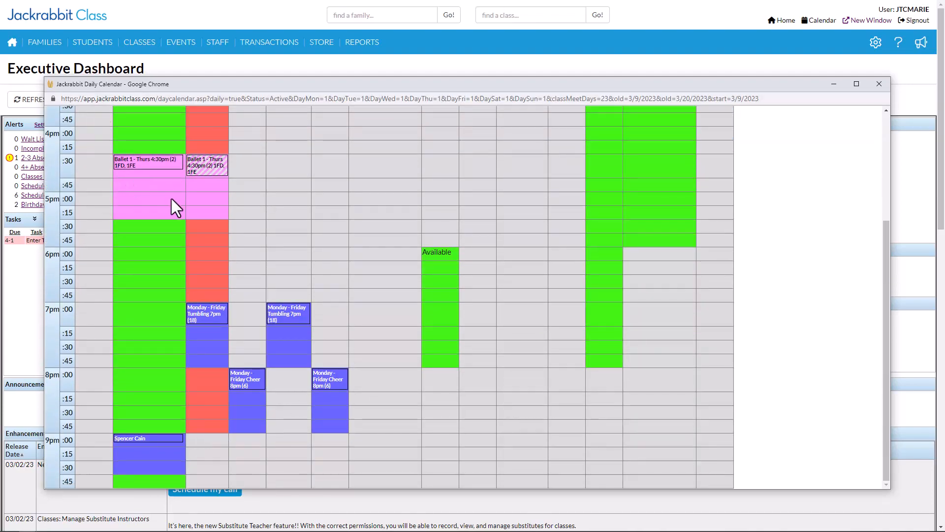
scroll(396, 205, "up", 3)
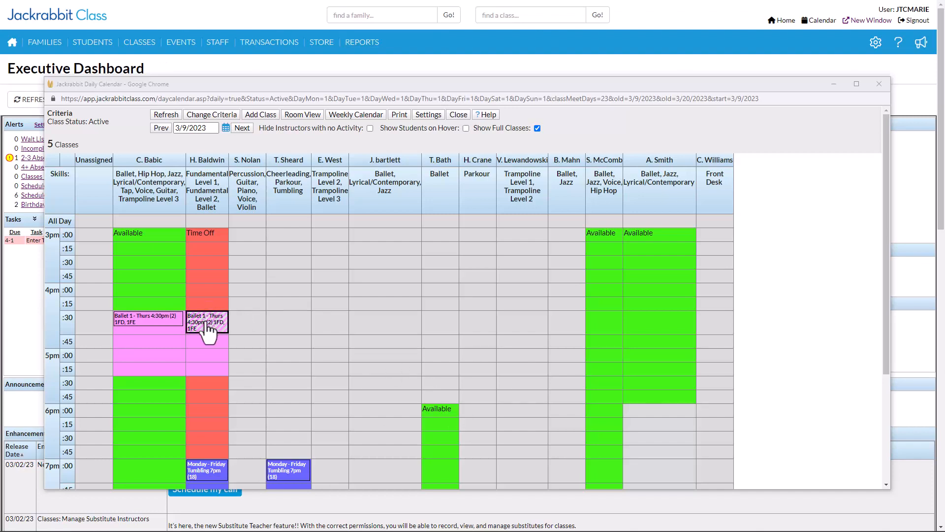
mouse_move(209, 332)
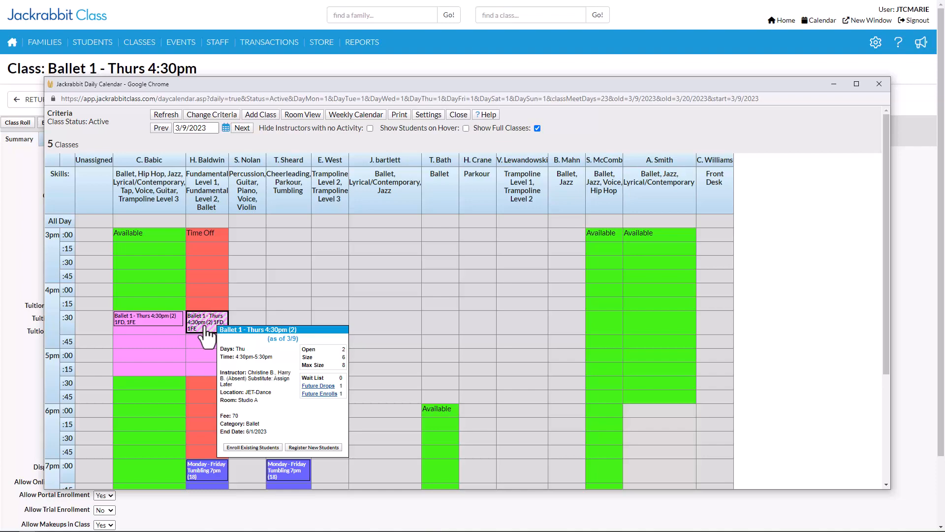
left_click(22, 252)
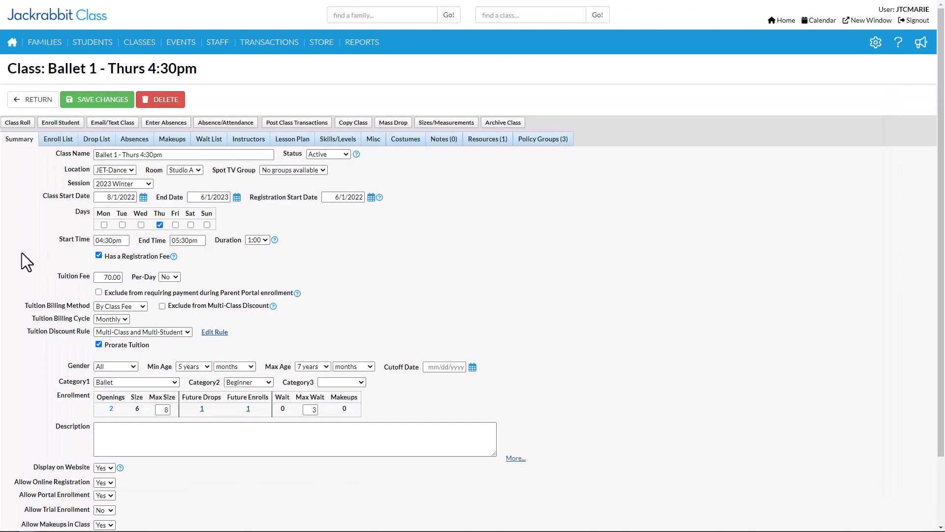
left_click(254, 142)
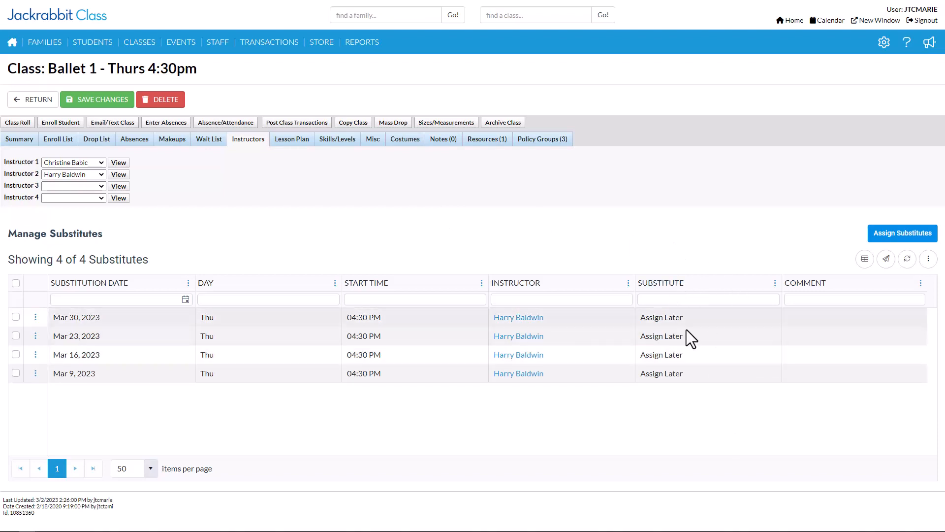
Open the Mar 30, 2023 substitute entry for editing and list the available substitutes with their skills shown
left_click(34, 319)
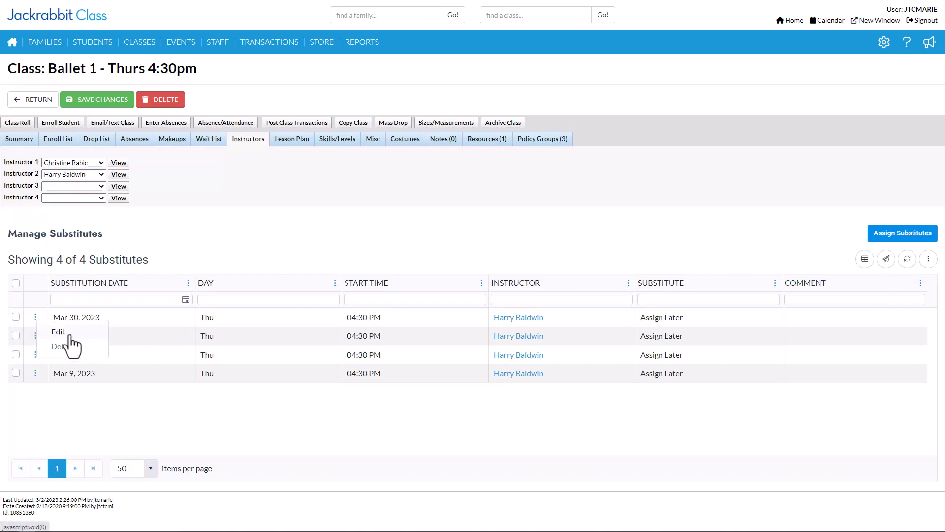
left_click(69, 332)
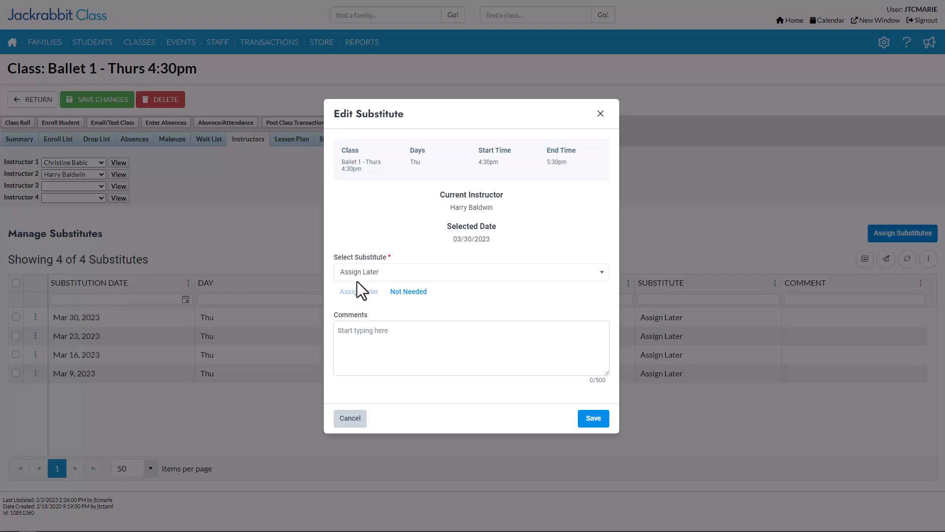
left_click(599, 273)
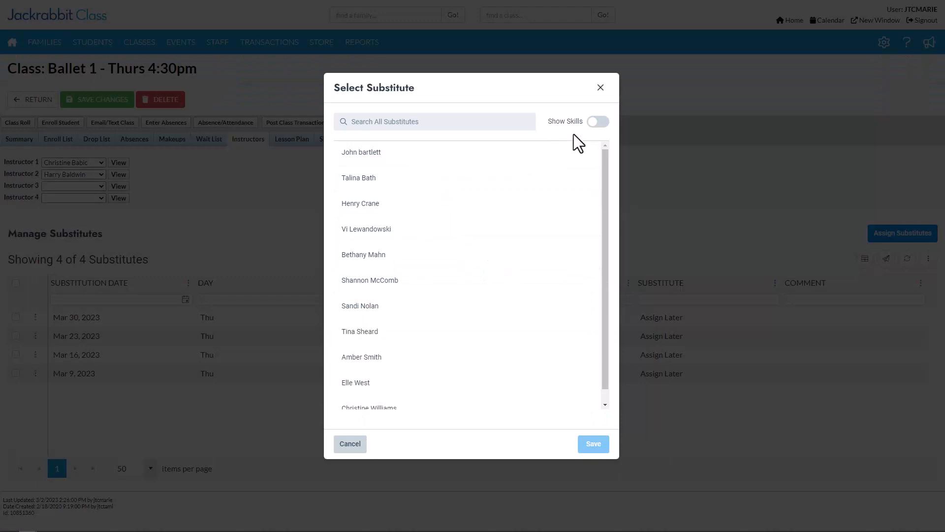
left_click(597, 123)
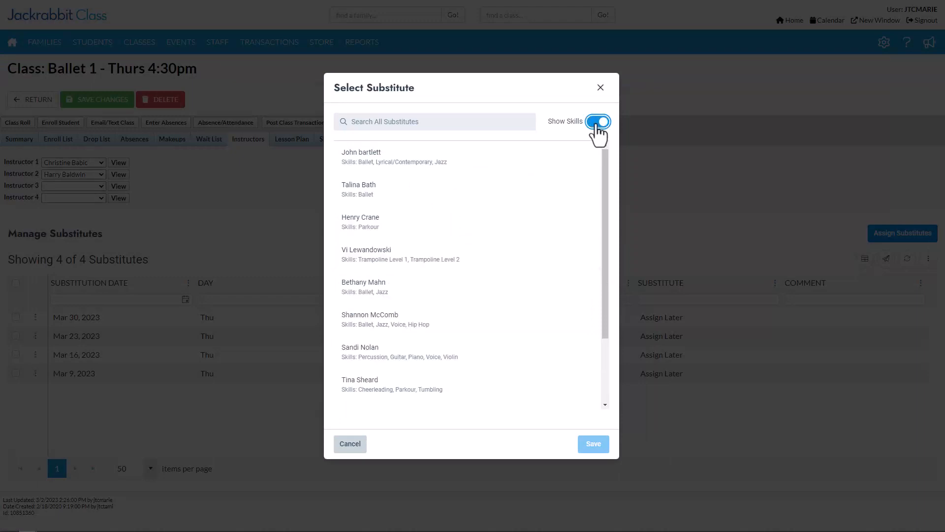
left_click(598, 123)
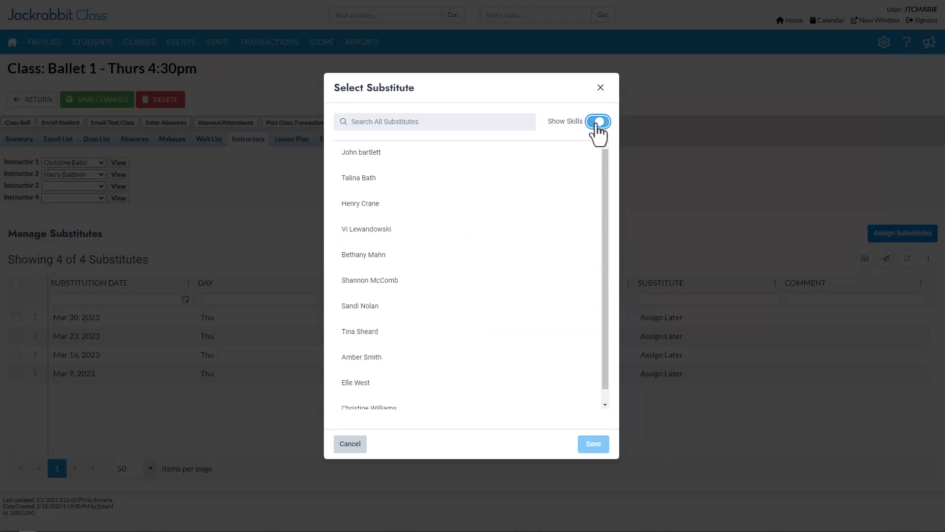
left_click(597, 123)
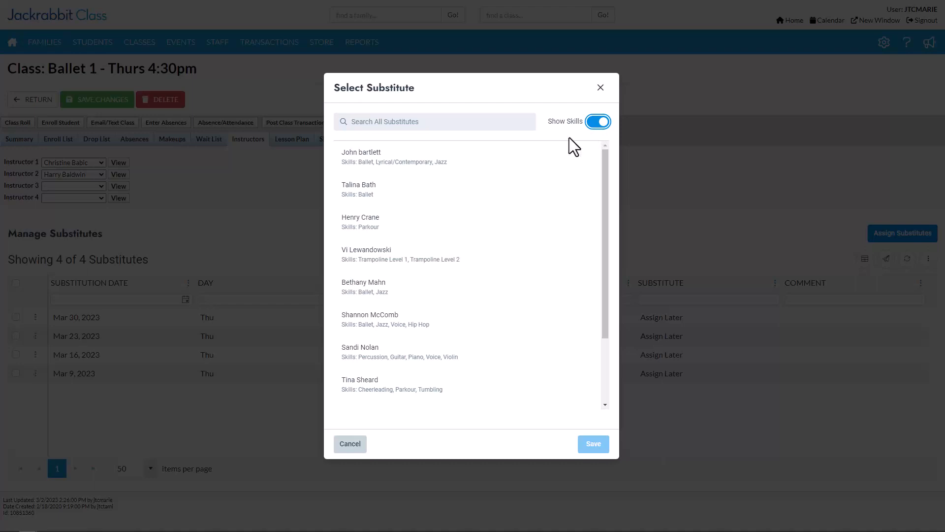
Try the first listed instructor as the substitute and check instructor availability in the daily calendar
left_click(359, 157)
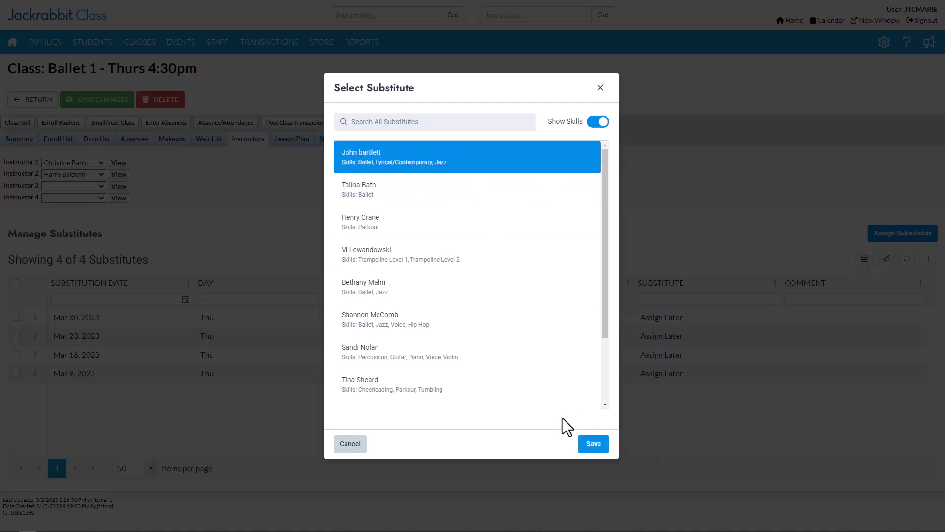
left_click(592, 446)
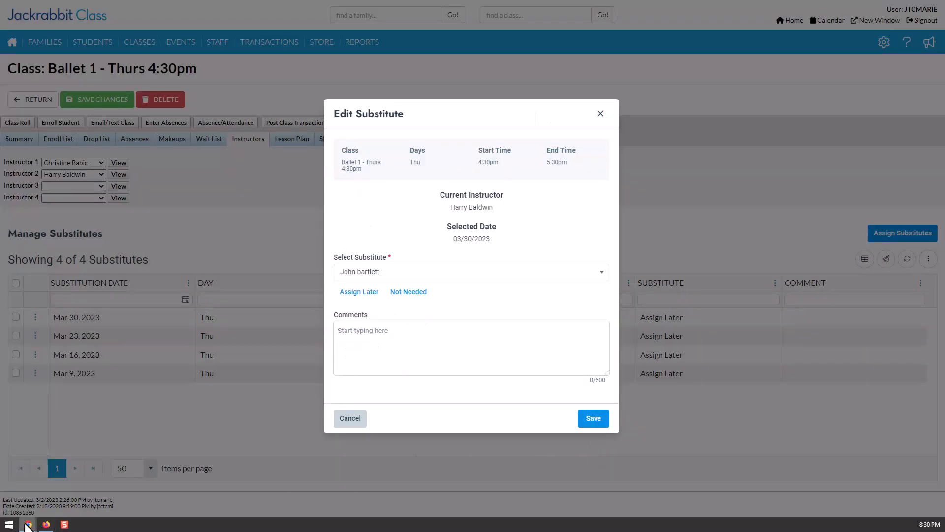
left_click(28, 525)
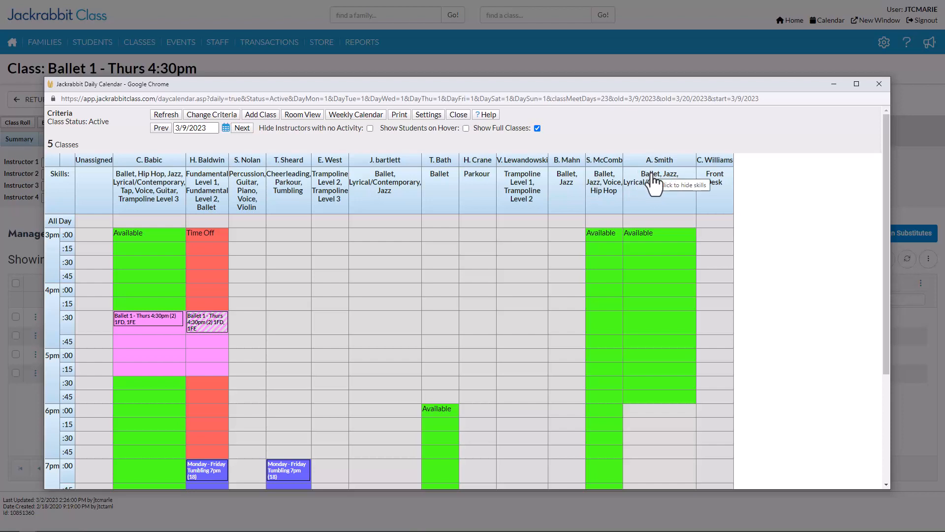
left_click(17, 411)
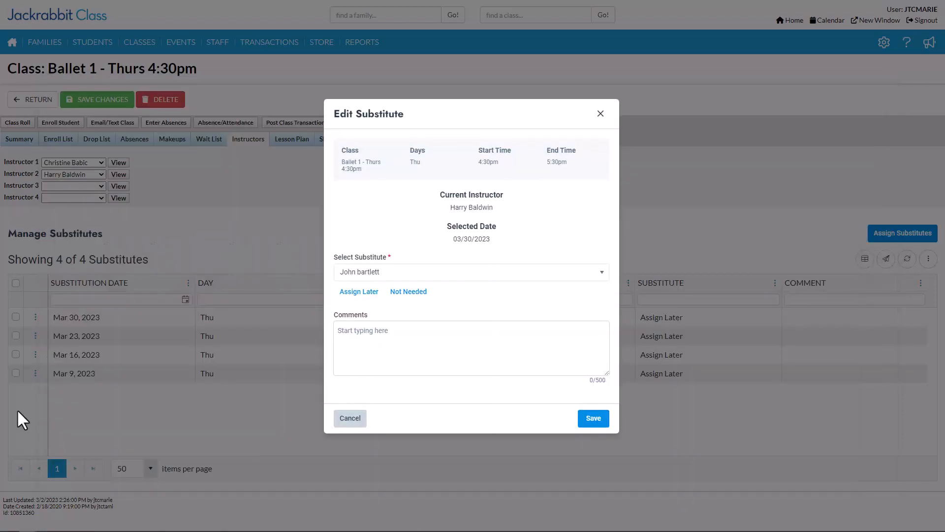
Assign the instructor with Ballet, Jazz, Voice and Hip Hop skills as the 03/30/2023 substitute, leave the comments blank, and save
left_click(601, 274)
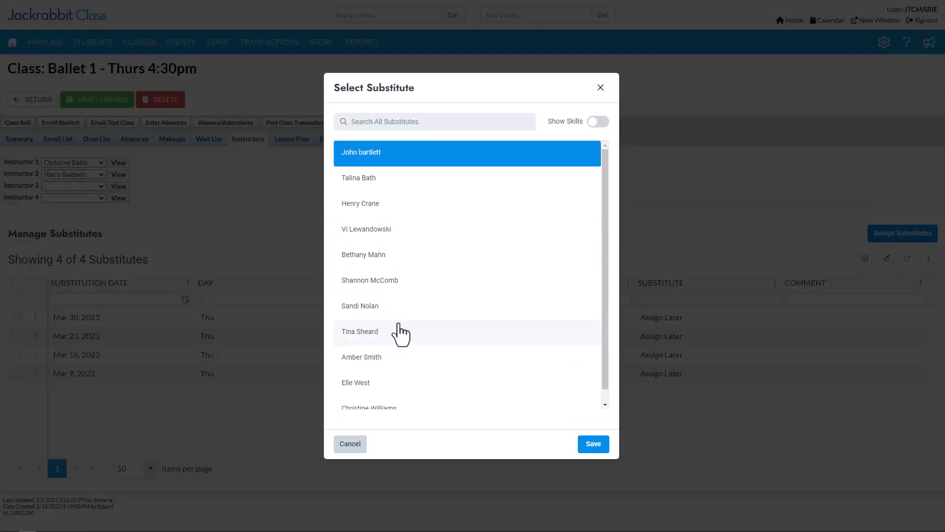
left_click(362, 283)
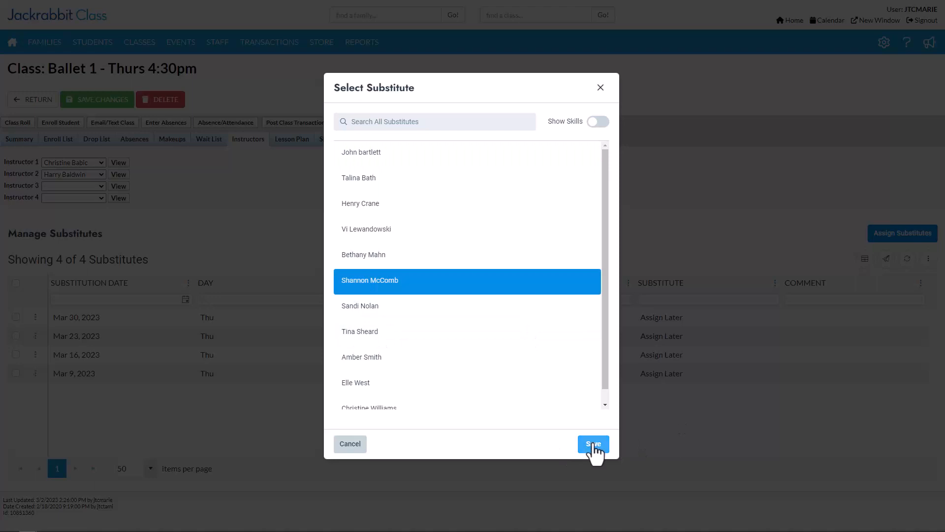
left_click(593, 445)
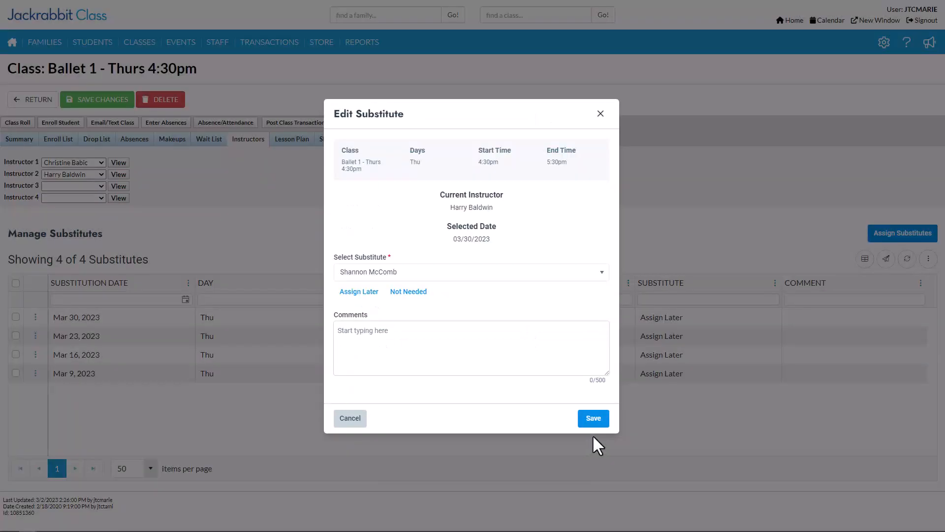
left_click(458, 353)
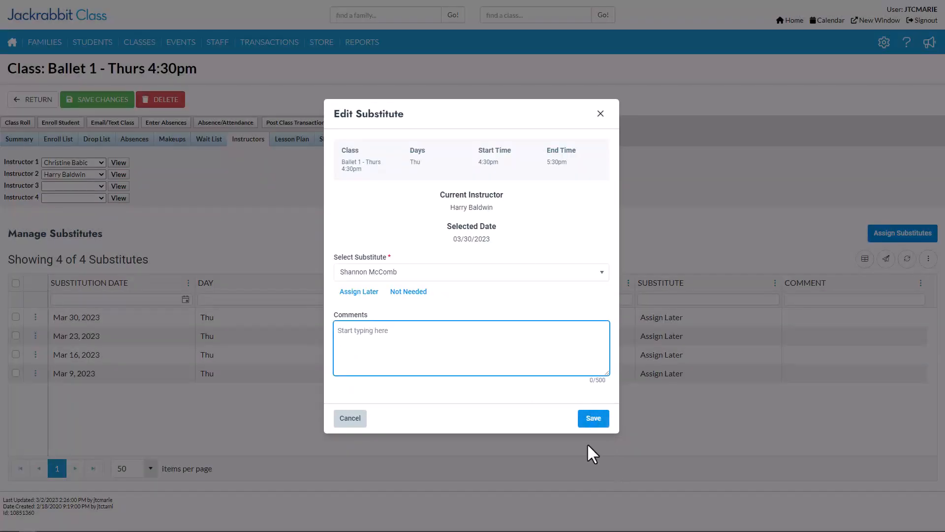
left_click(594, 422)
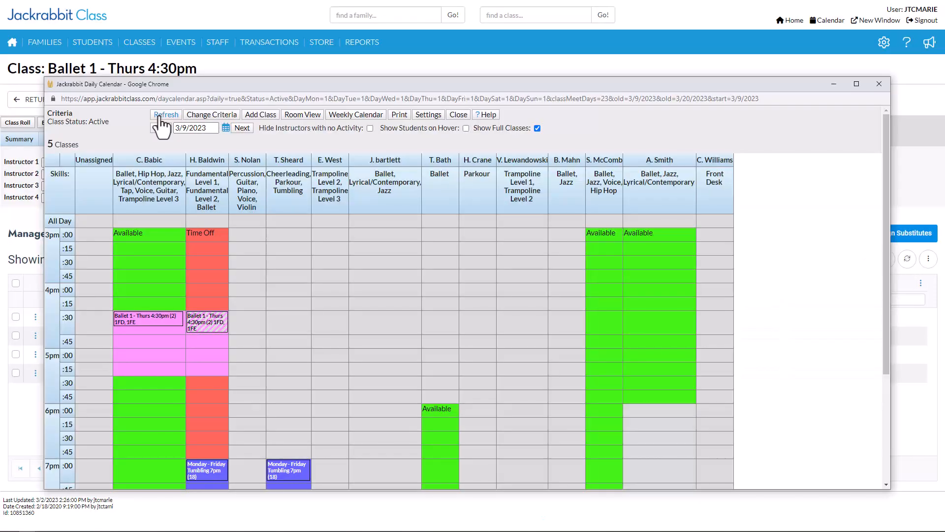
Refresh the daily calendar, examine the Ballet 1 class under the absent and substitute instructors, and return to the class's substitutes list
left_click(164, 115)
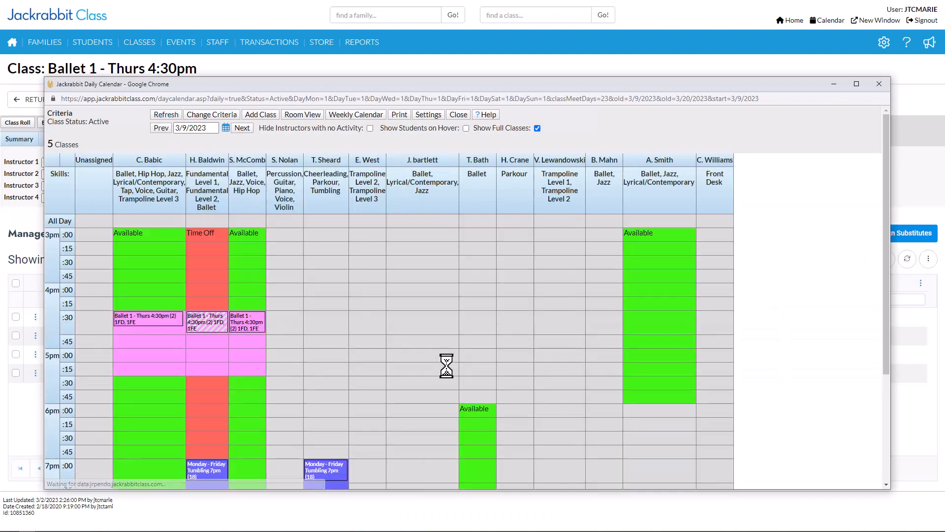
left_click(204, 332)
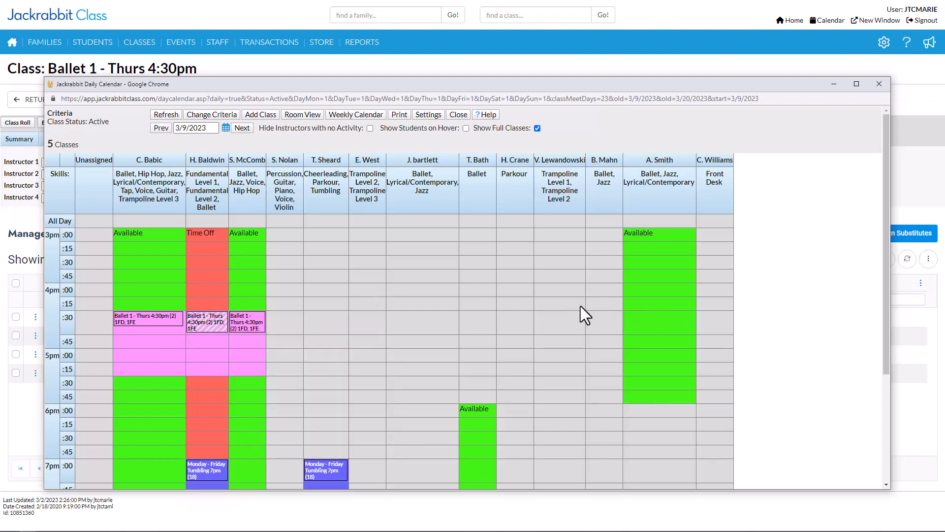
mouse_move(255, 337)
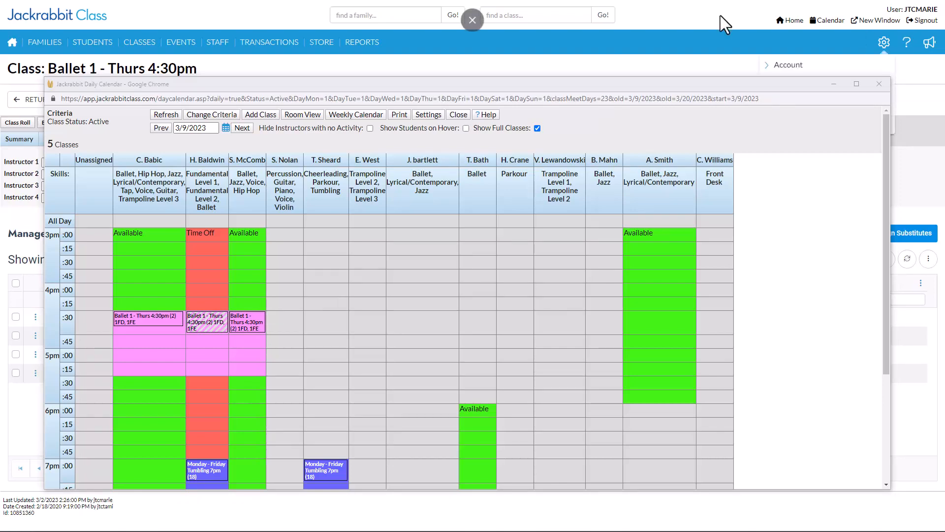
left_click(884, 42)
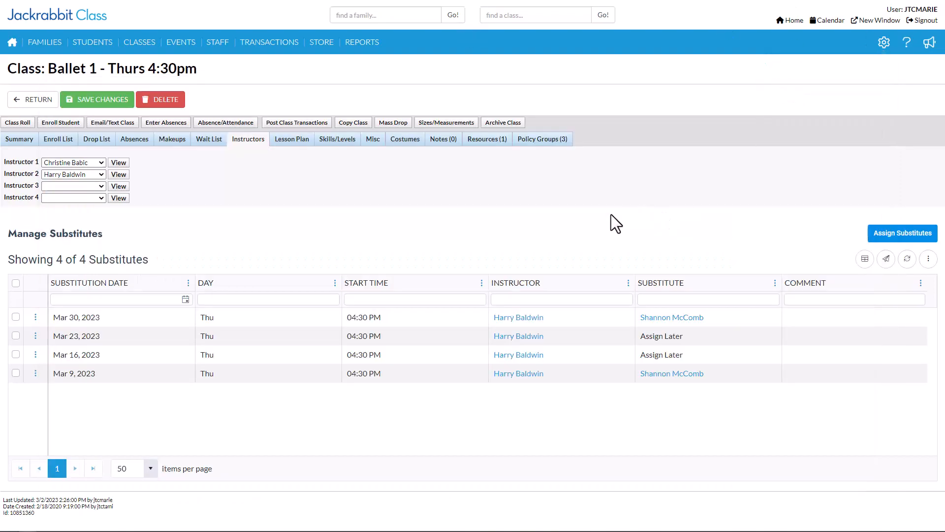
Open the general settings and examine the Staff Availability Settings for available-hours and time-off colors and notifications in the organization defaults
left_click(883, 48)
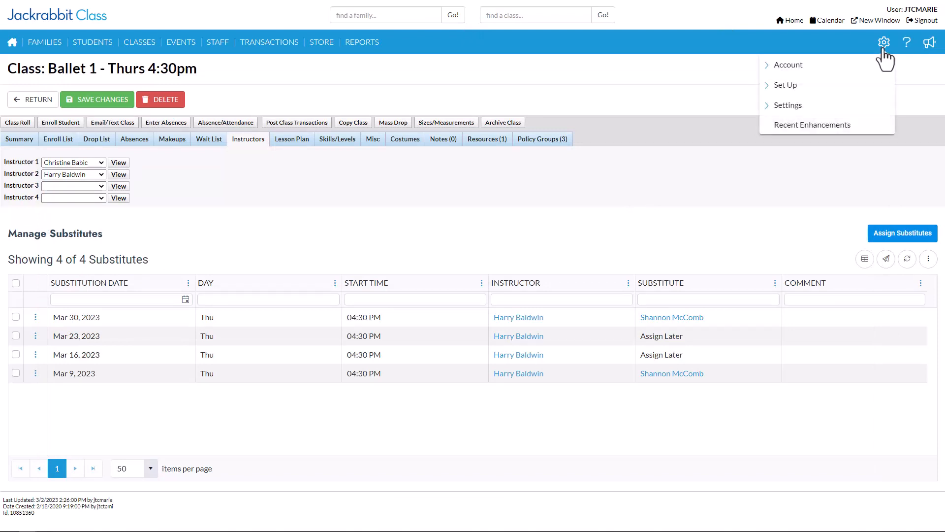
left_click(789, 105)
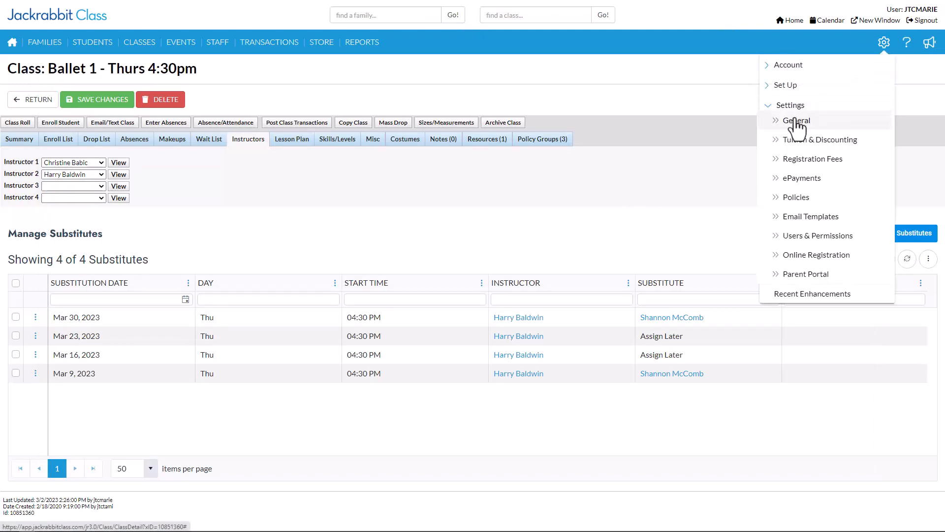
left_click(796, 121)
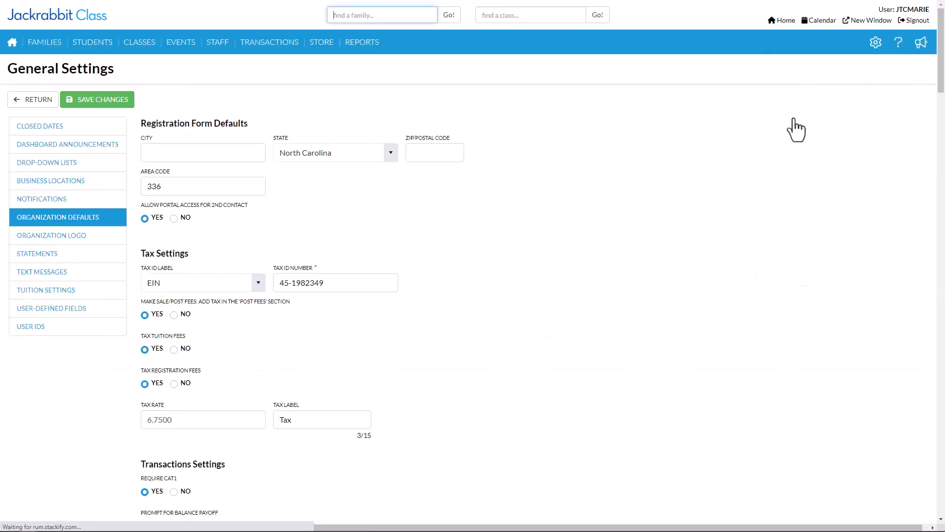
scroll(576, 261, "down", 20)
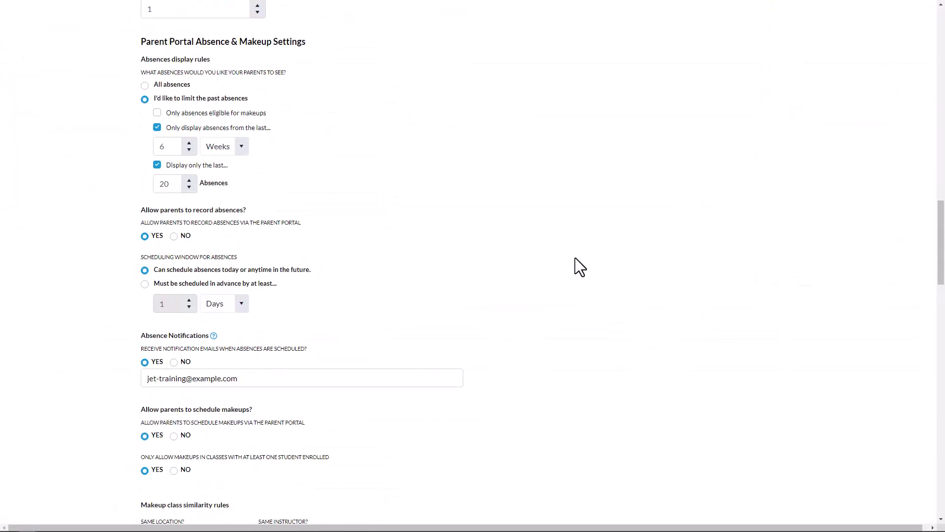
scroll(575, 258, "down", 20)
scroll(575, 256, "up", 2)
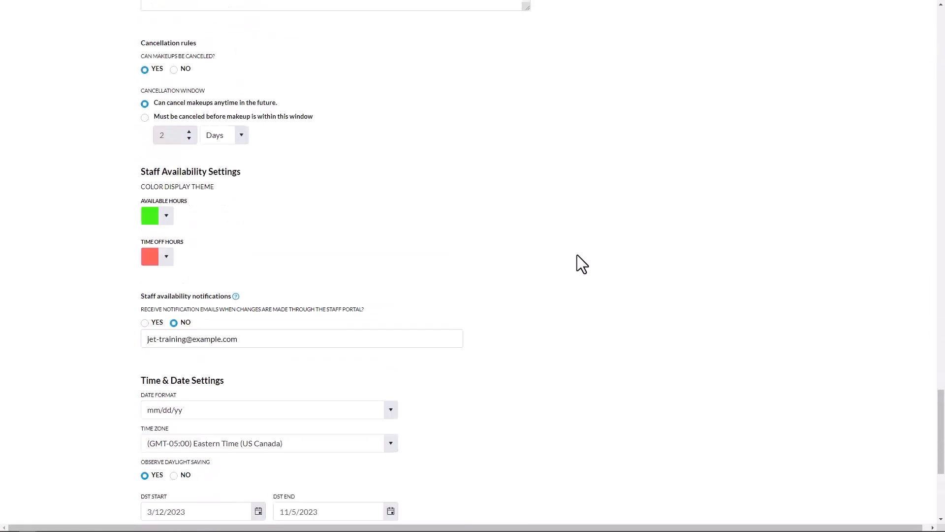
scroll(577, 255, "up", 1)
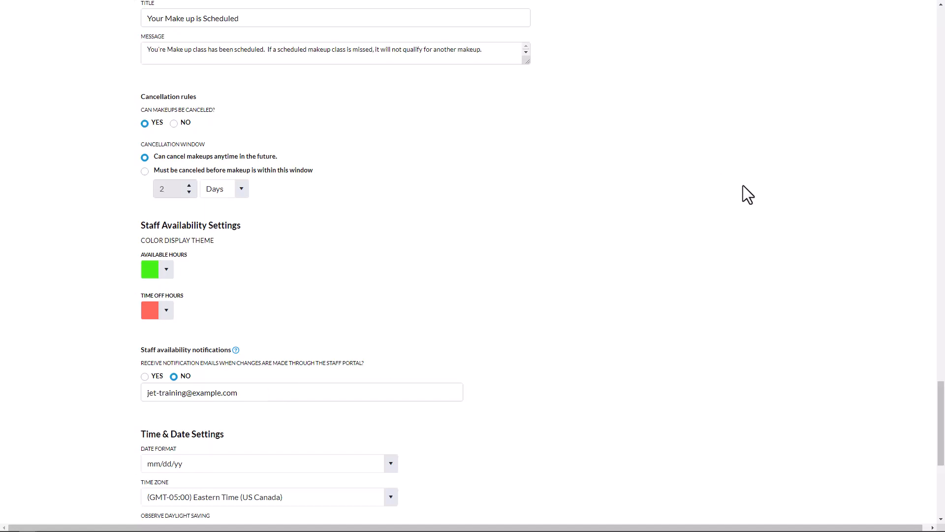
scroll(717, 266, "up", 20)
scroll(699, 281, "up", 15)
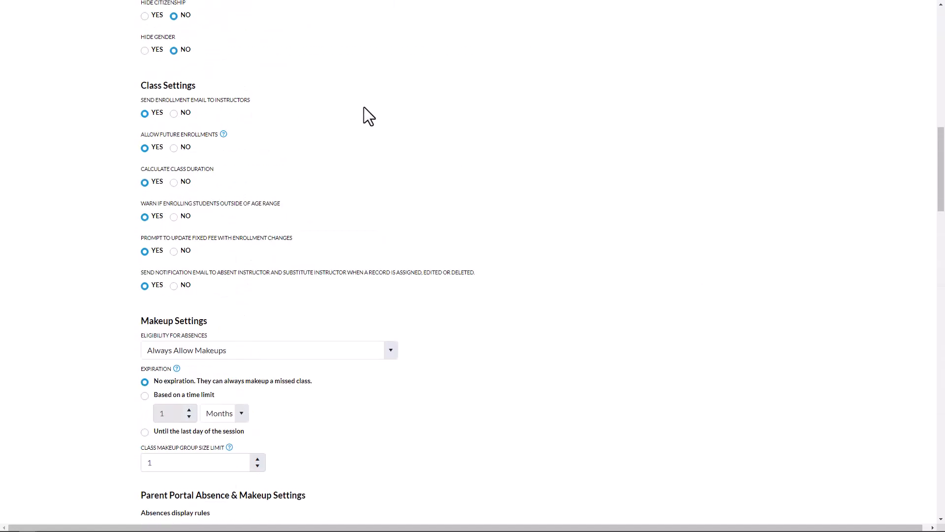
Open the first instructor's record from the active staff list and view their skills
left_click(217, 38)
left_click(229, 66)
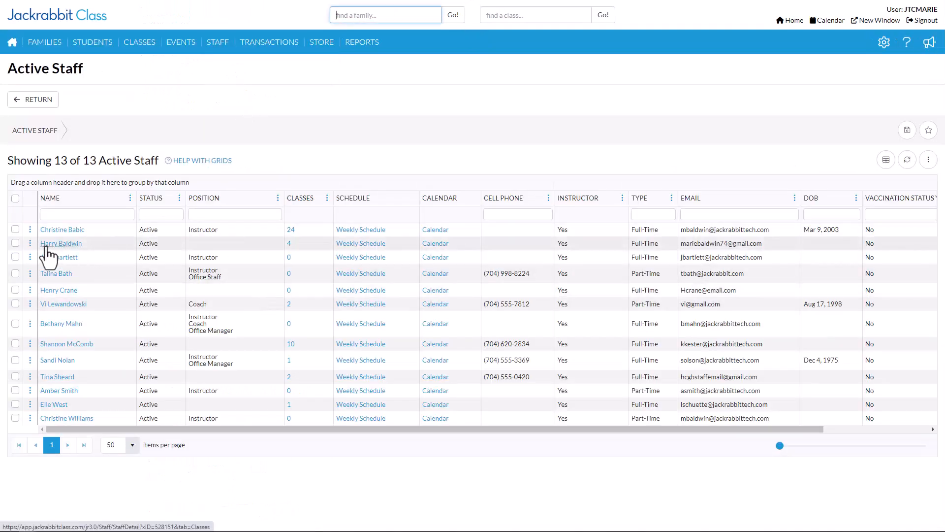
left_click(58, 230)
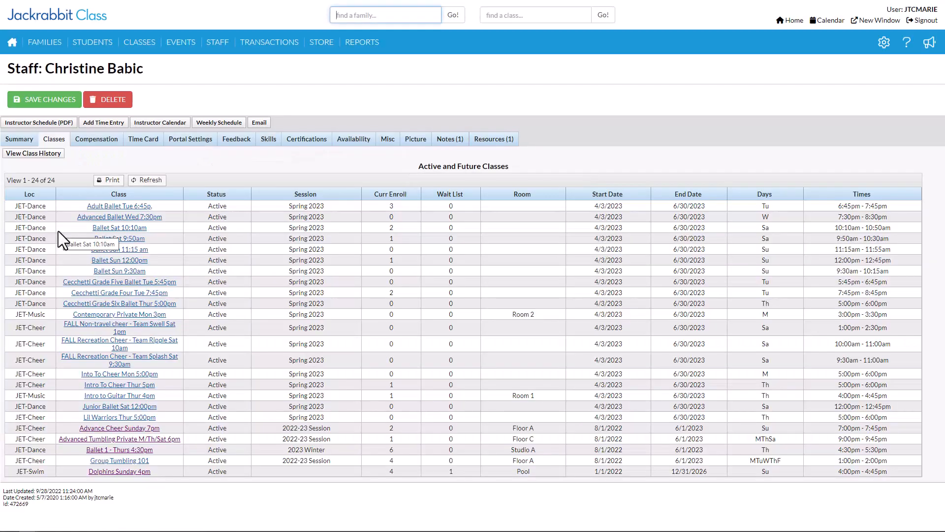
left_click(268, 138)
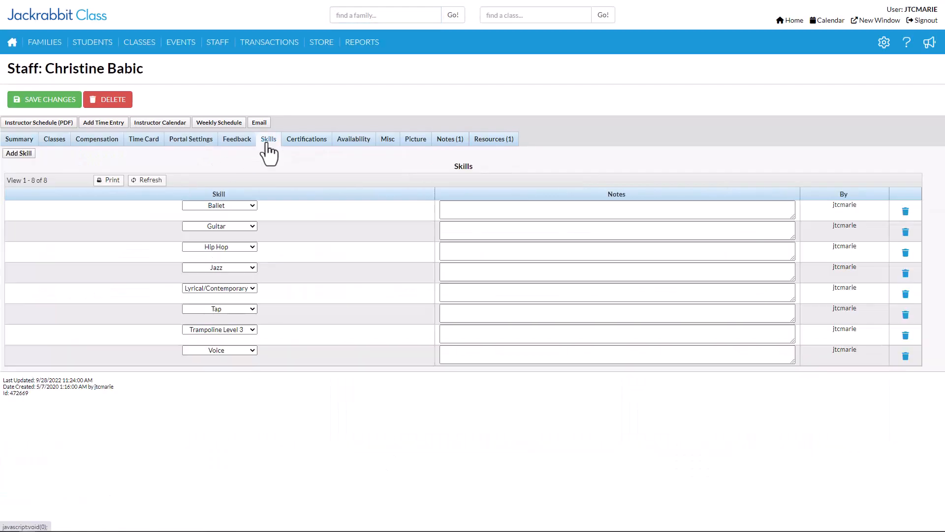
Add a blank skill entry for this instructor and view the skill choices without selecting one
left_click(18, 154)
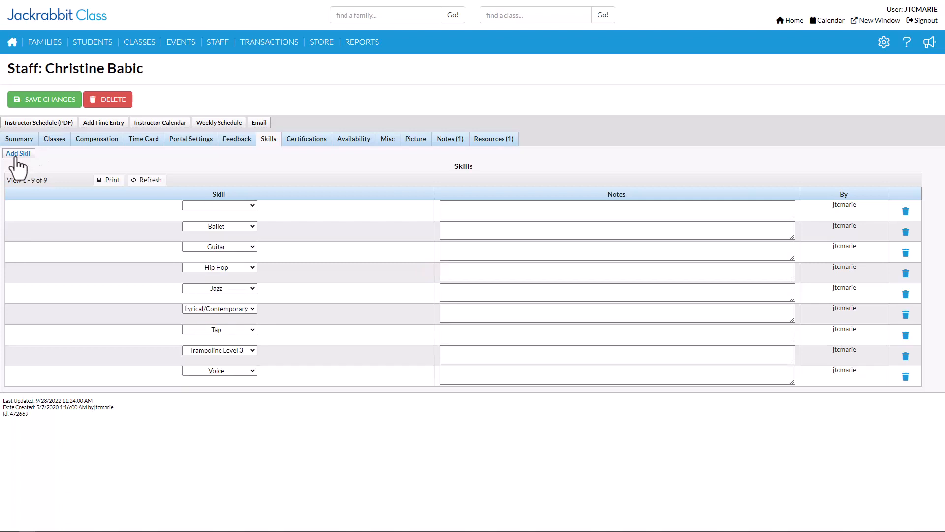
left_click(244, 206)
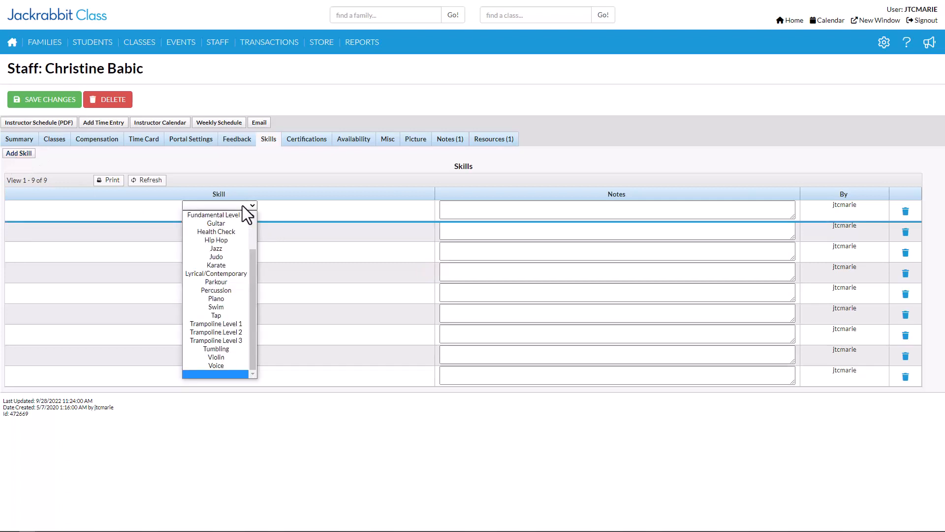
left_click(349, 175)
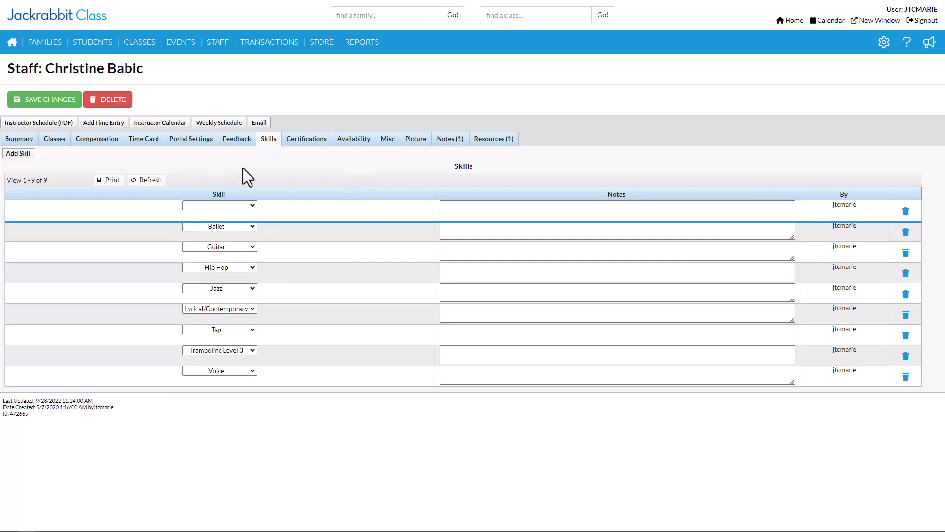
Start a same-day time-off entry for 03/09/2023 in the instructor's availability
left_click(354, 143)
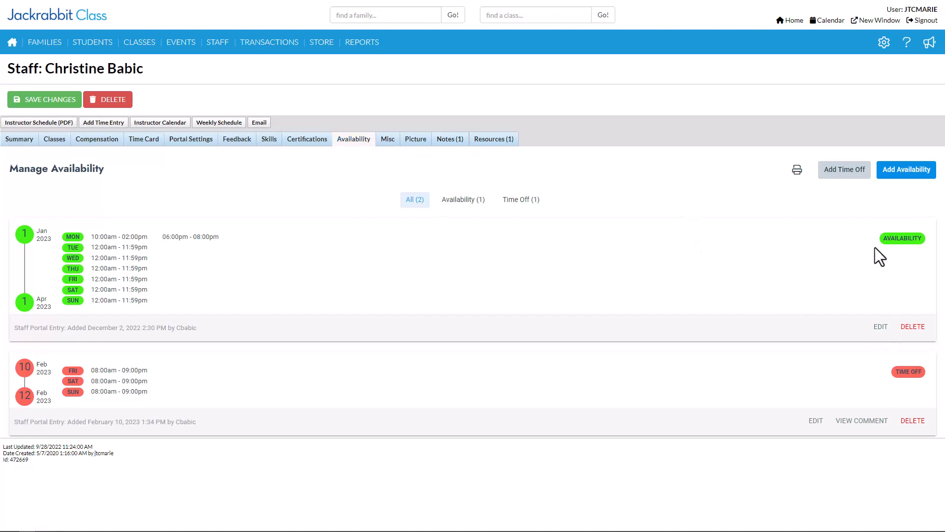
left_click(839, 175)
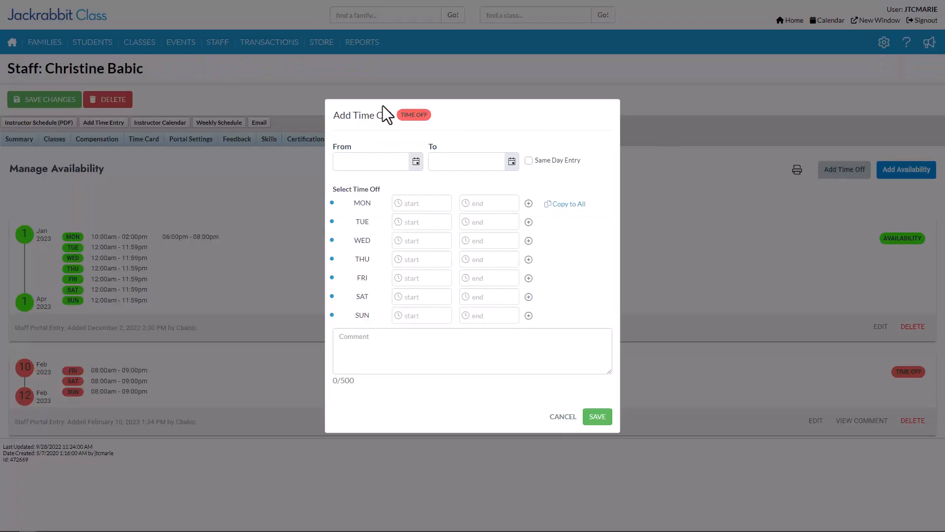
left_click(416, 163)
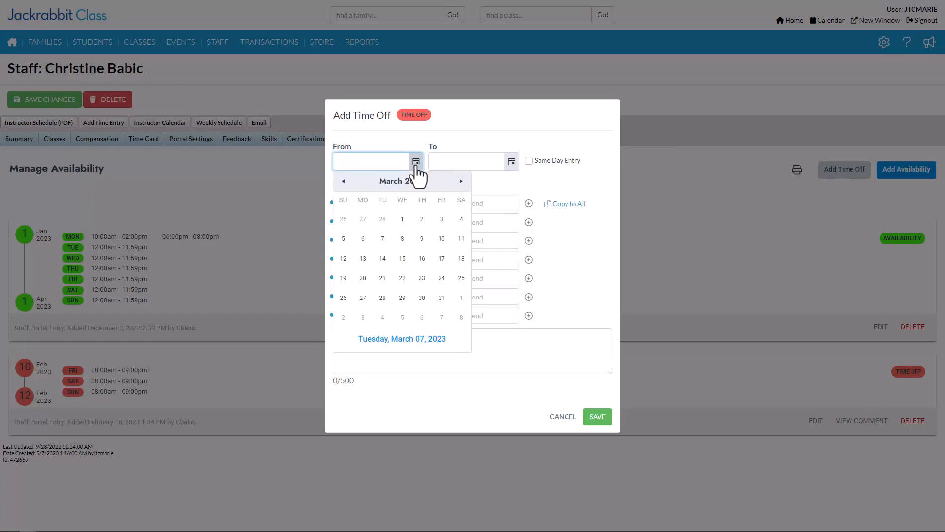
left_click(422, 238)
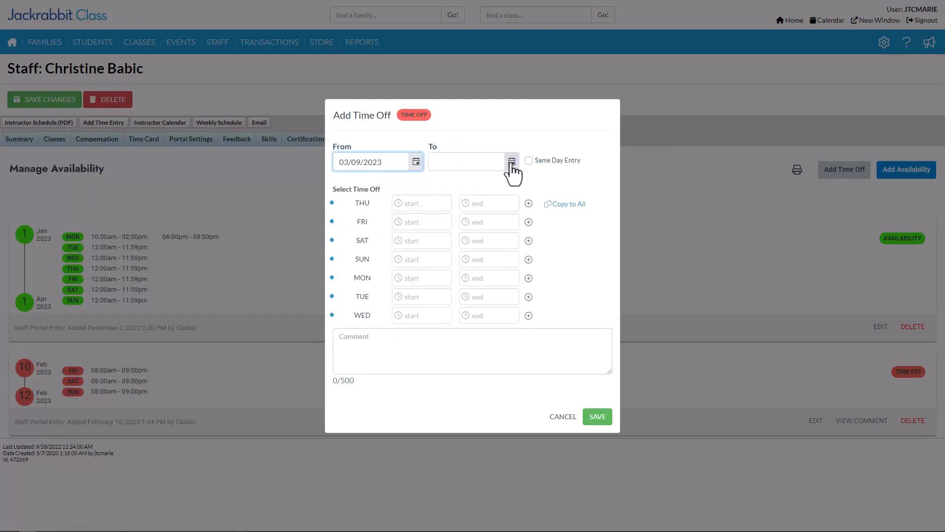
left_click(529, 161)
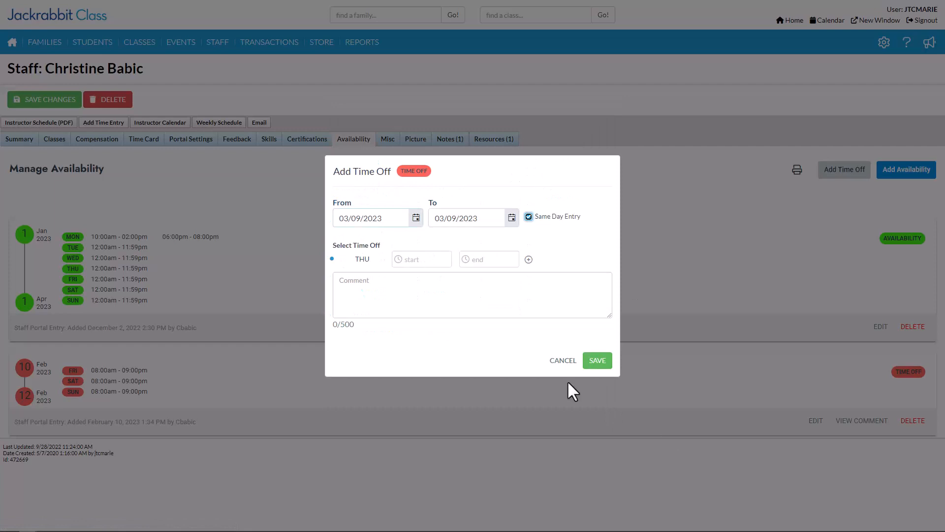
Set Thursday's time off from 08:00am to 09:00pm, leave the comment blank, and save the entry
left_click(597, 360)
left_click(441, 271)
type("08:00")
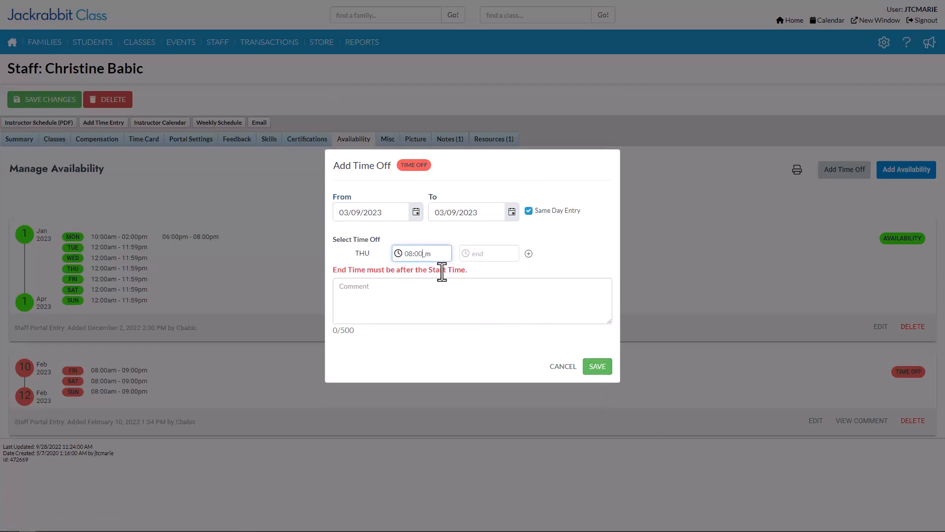
type("a")
left_click(480, 254)
type("09:00")
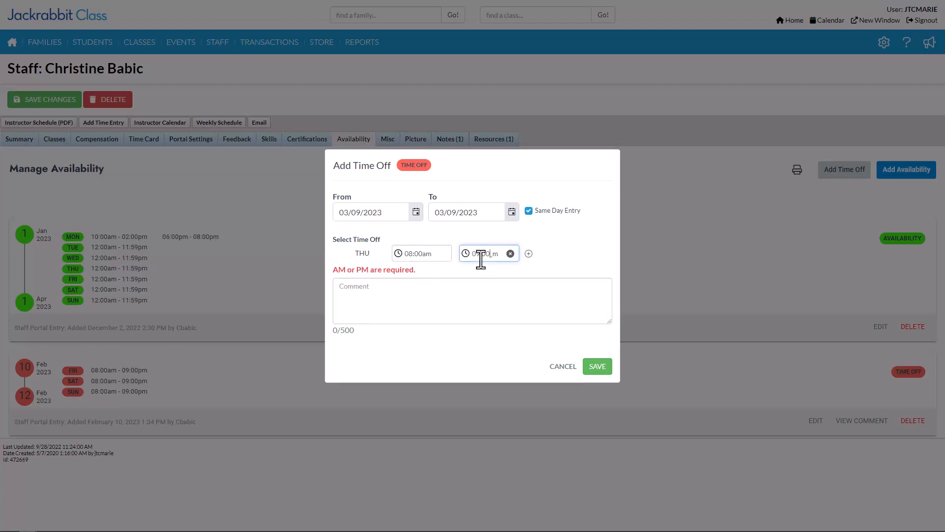
type("pm")
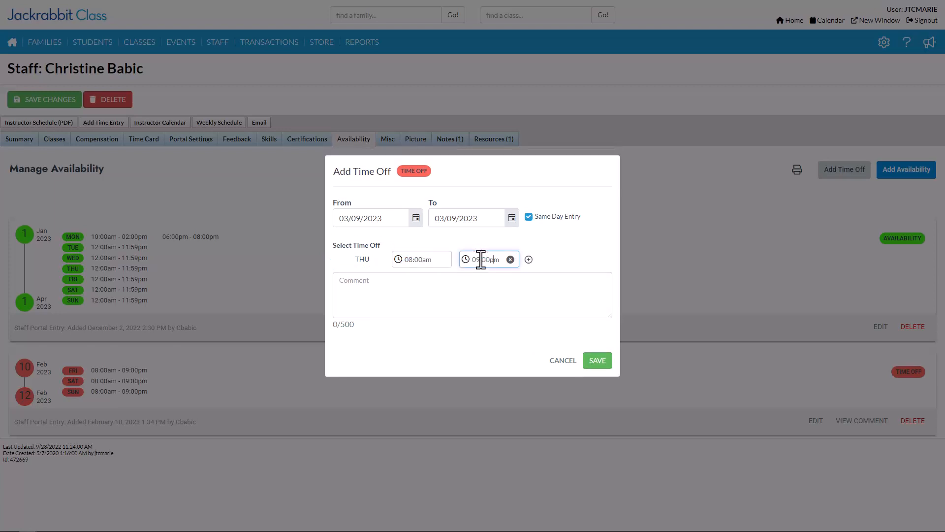
left_click(597, 361)
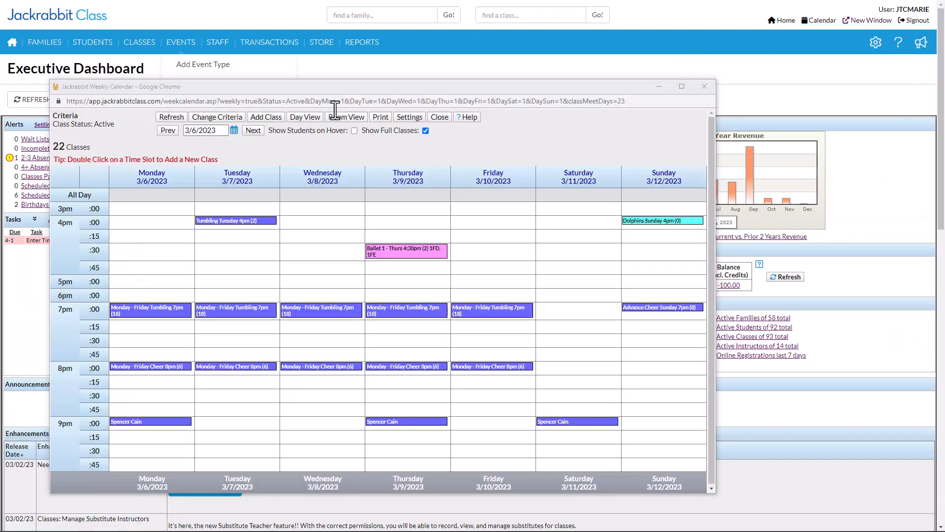
In the room view for 3/7/2023, add the class Tumbeling 101 on Floor A at 4:00pm
left_click(347, 118)
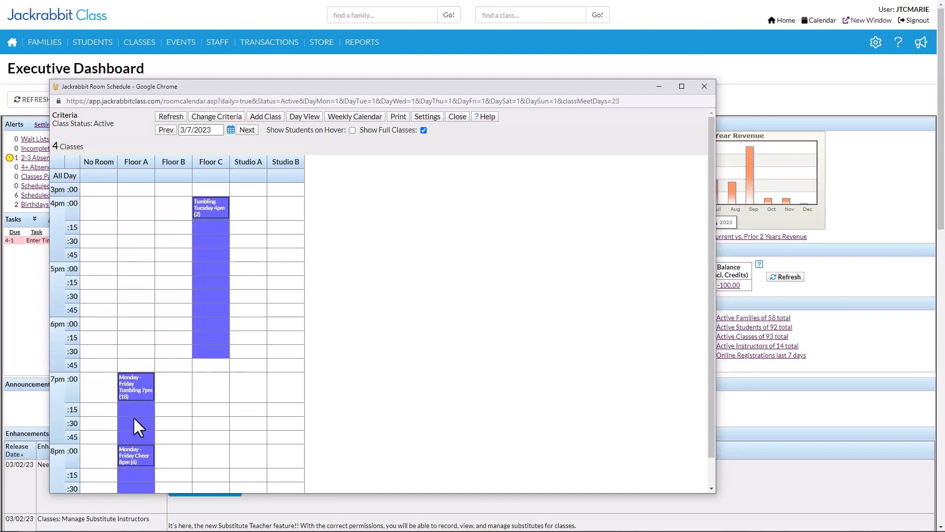
left_click(132, 207)
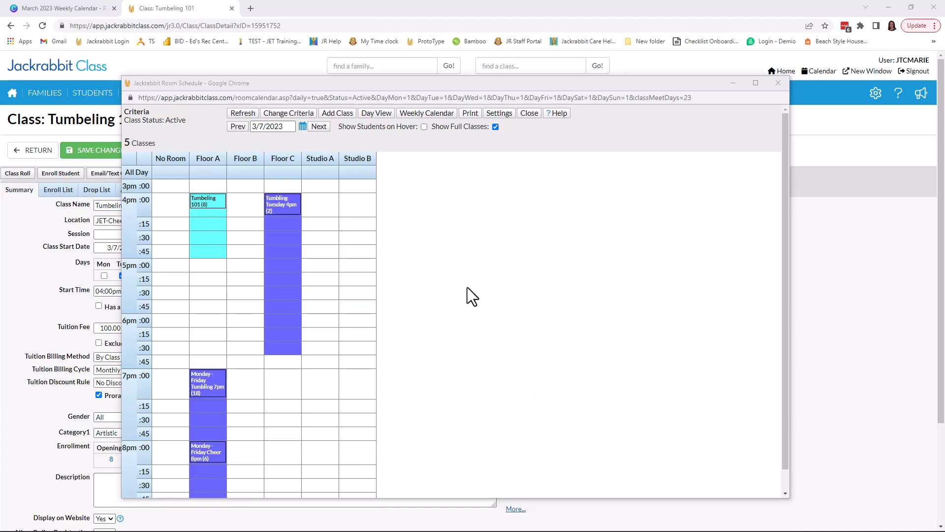
Show the daily calendar with all instructors, including those with no activity, and examine the unassigned Tumbeling 101 class details
left_click(377, 114)
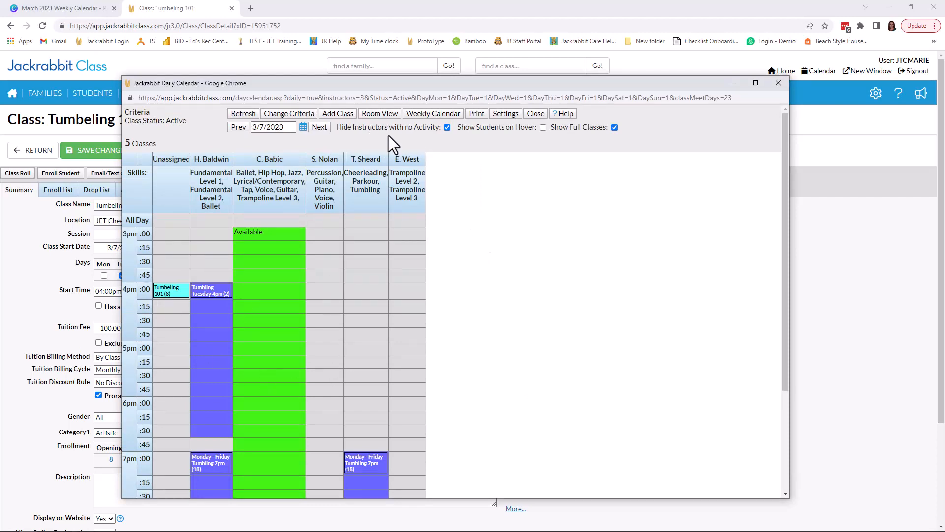
left_click(446, 127)
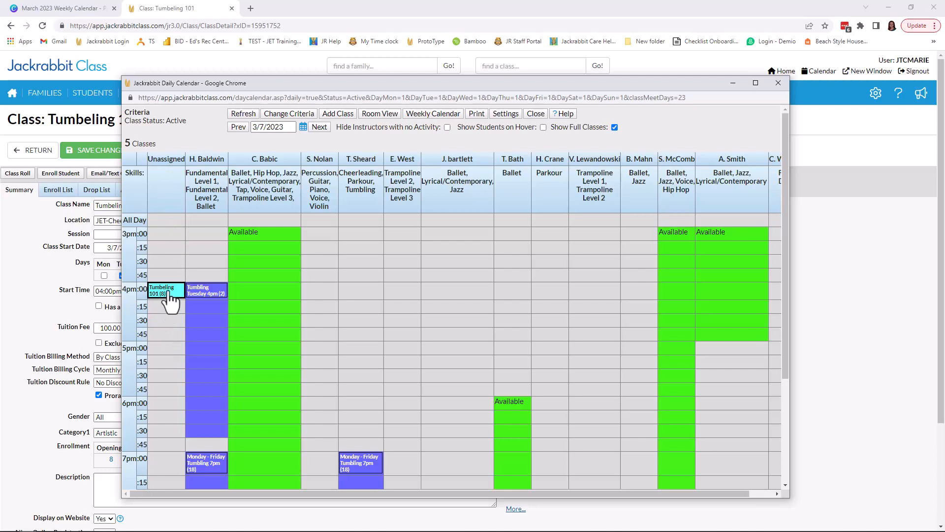
mouse_move(170, 295)
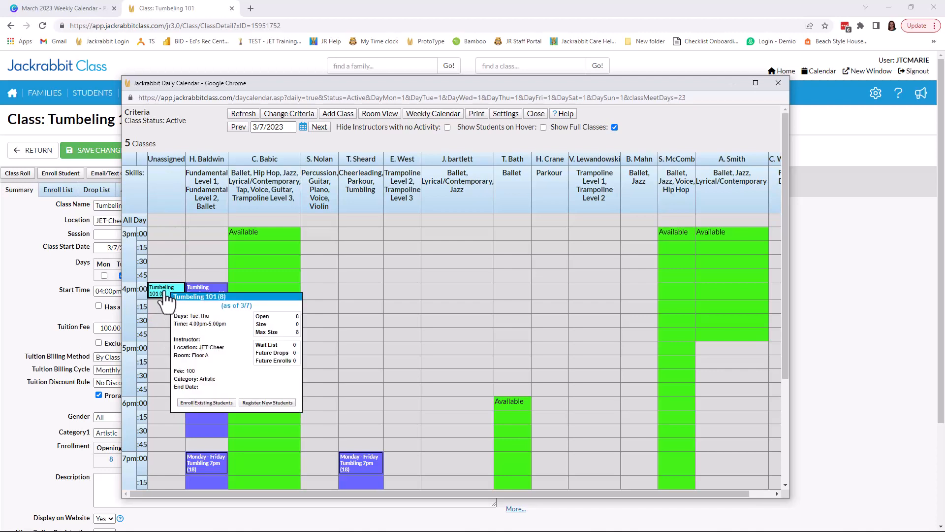
Assign the instructor with Ballet, Jazz, Voice and Hip Hop skills as Instructor 1 of Tumbeling 101, save, and refresh the daily calendar
left_click(167, 293)
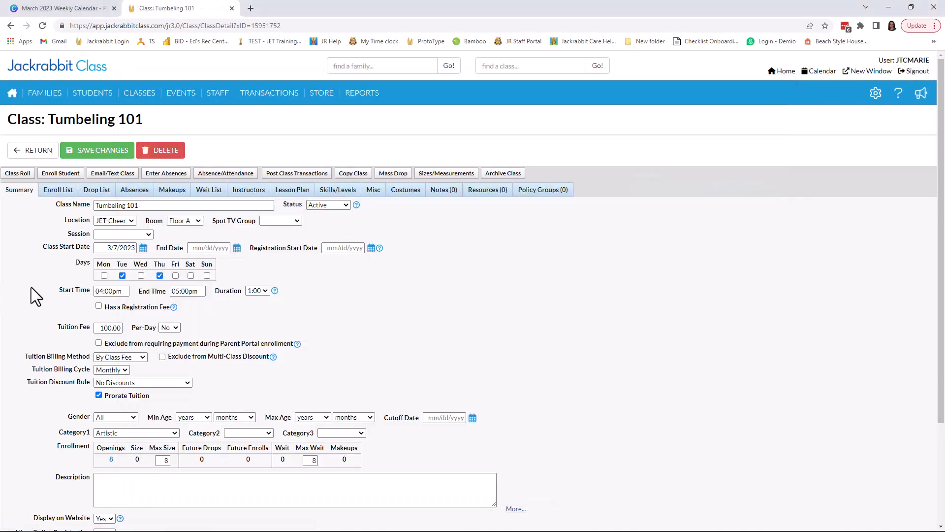
left_click(260, 195)
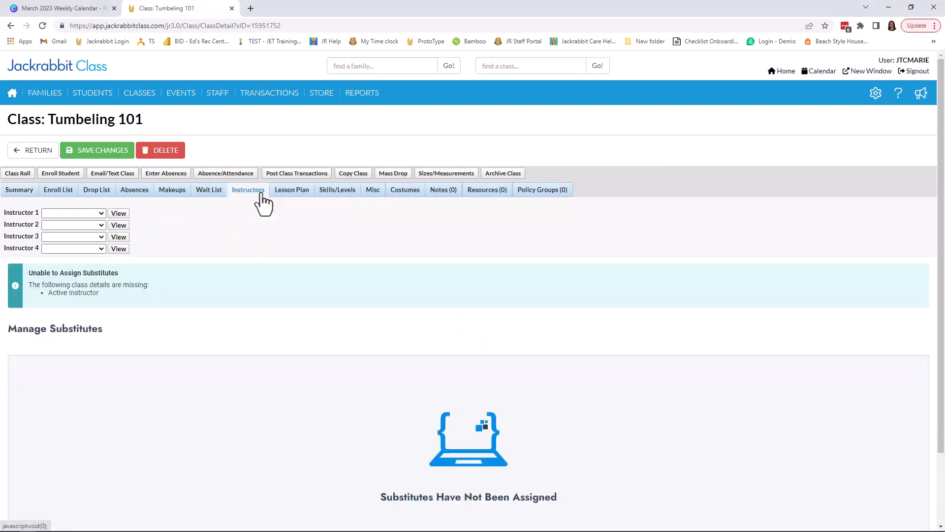
left_click(100, 213)
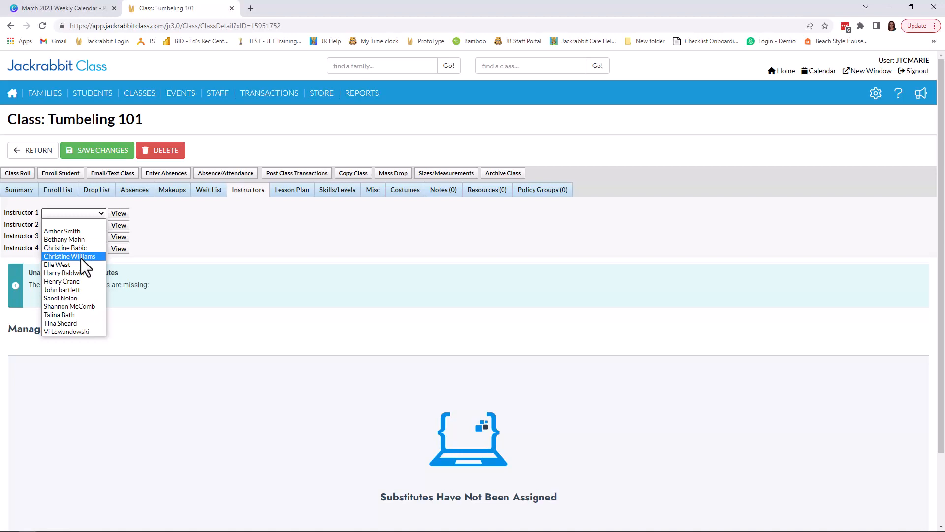
left_click(82, 307)
left_click(101, 150)
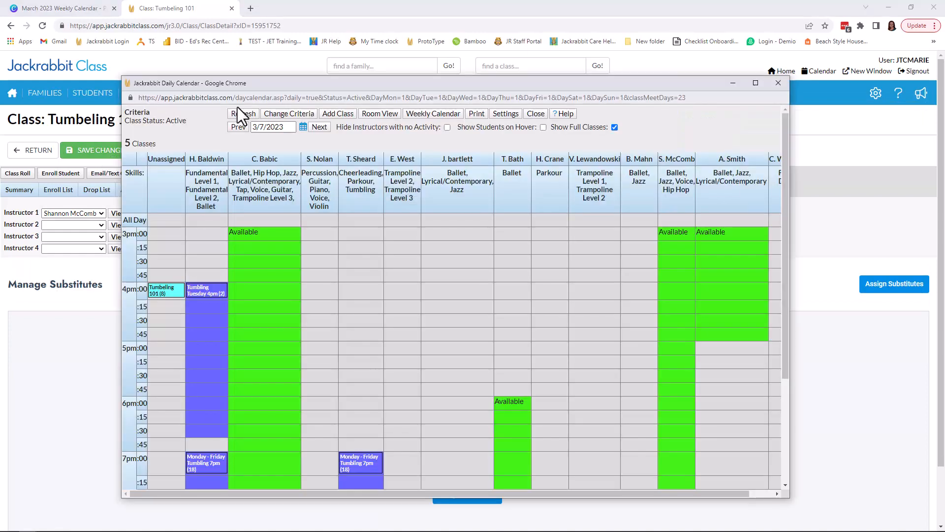
left_click(241, 113)
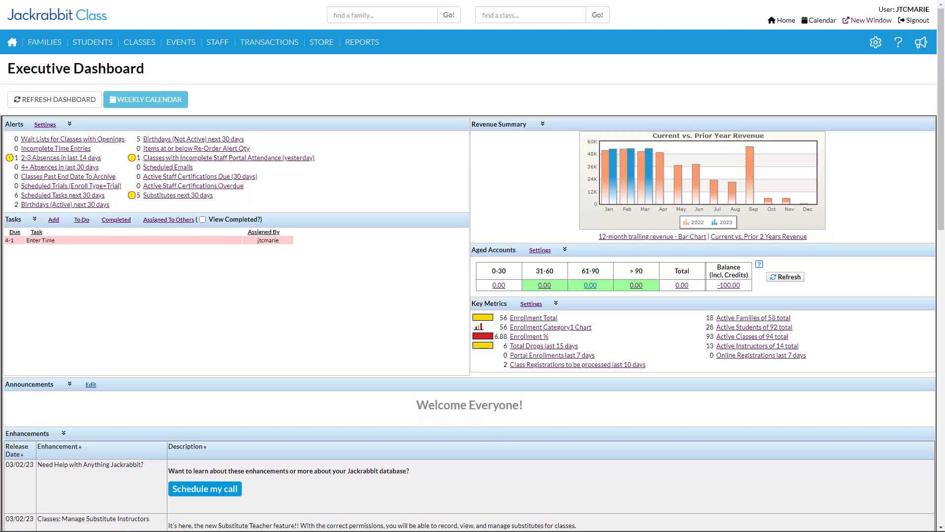
Open the list of all classes and examine the Category 1 enrollment chart
mouse_move(140, 45)
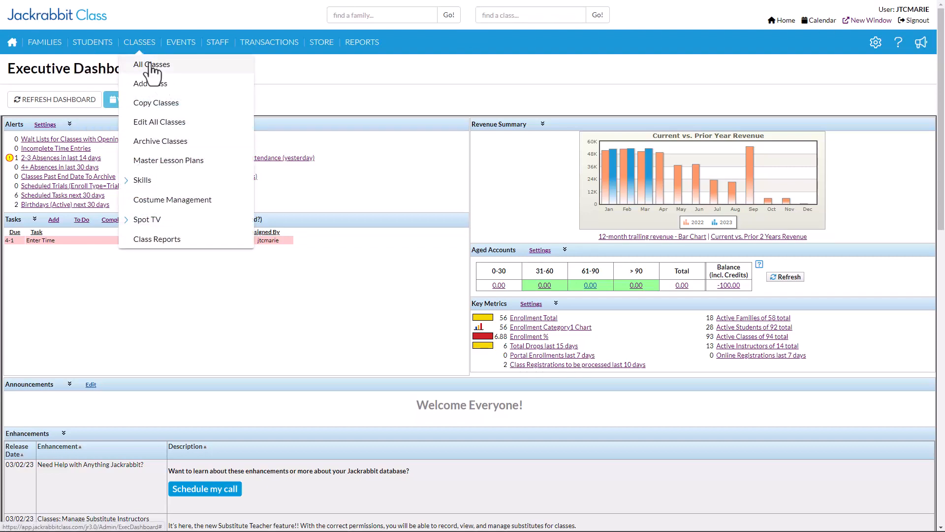
left_click(153, 66)
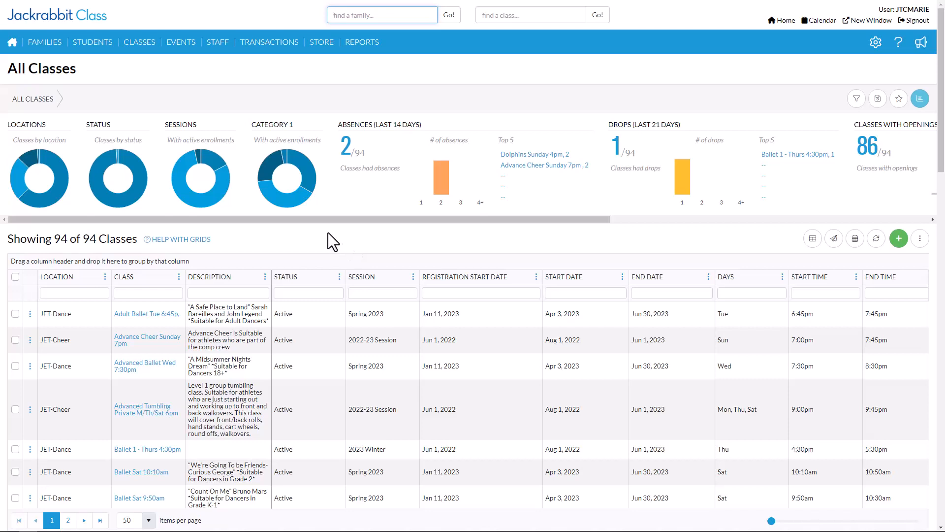
mouse_move(301, 165)
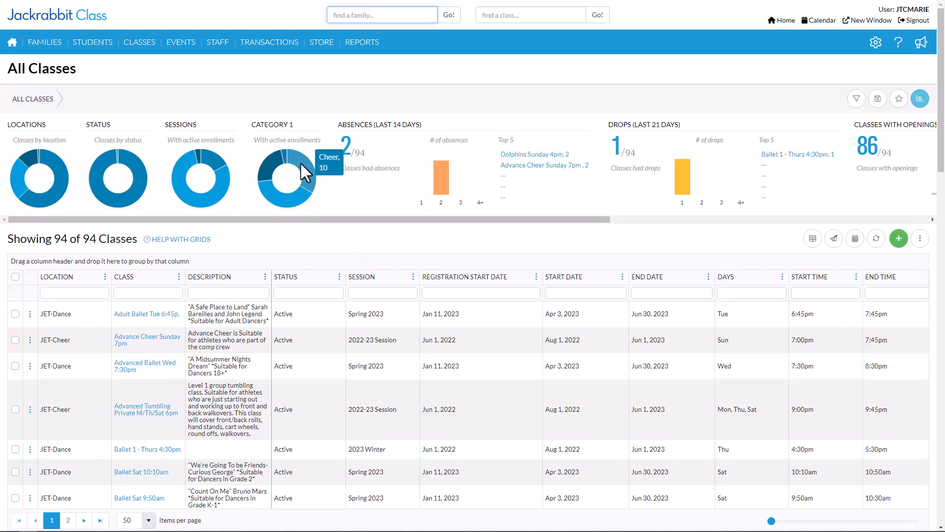
Filter the class list to active Category 1 Cheer classes and look through the filtered list
left_click(300, 162)
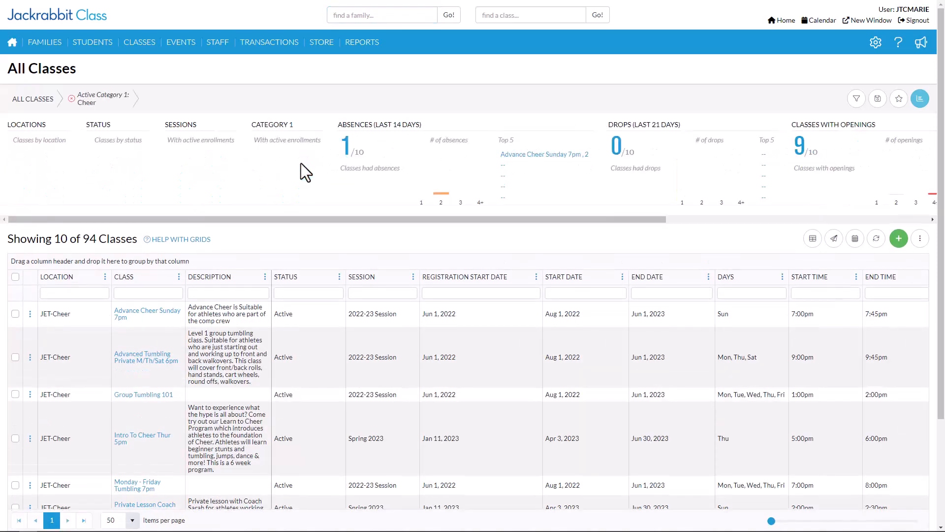
left_click_drag(45, 239, 136, 242)
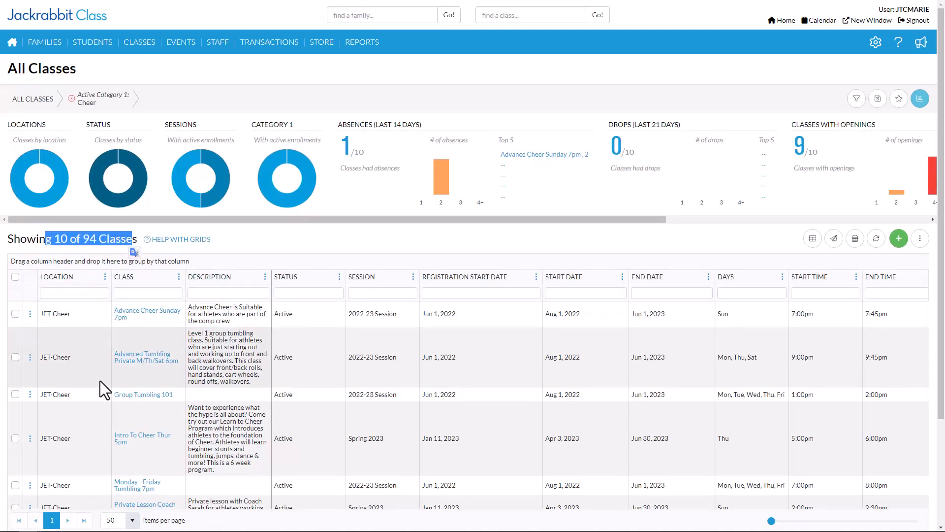
scroll(492, 419, "down", 2)
scroll(493, 418, "up", 2)
View the filtered Cheer classes in the weekly calendar, and close that calendar window
left_click(856, 241)
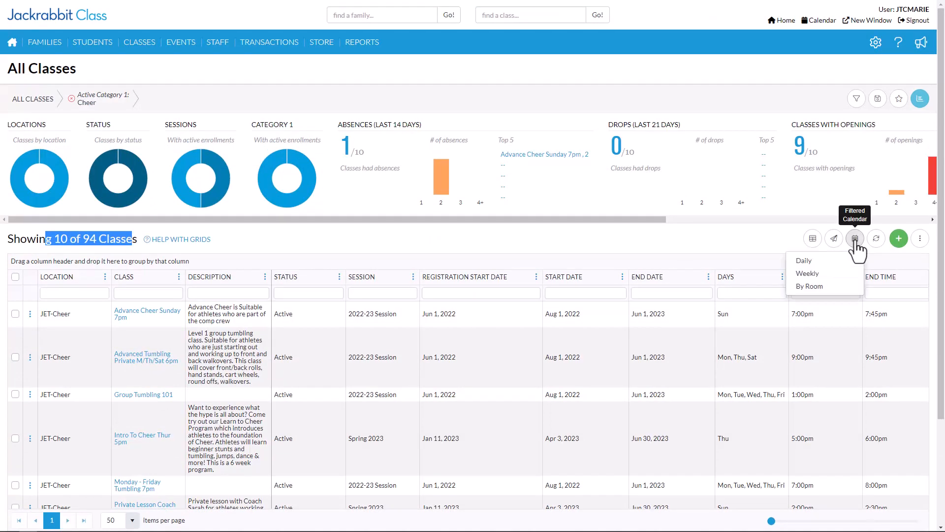
left_click(801, 275)
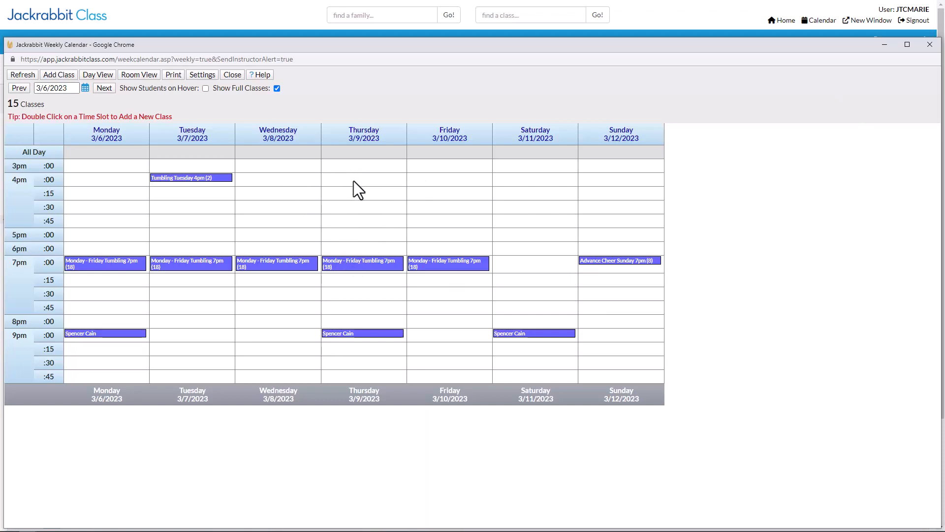
left_click(930, 44)
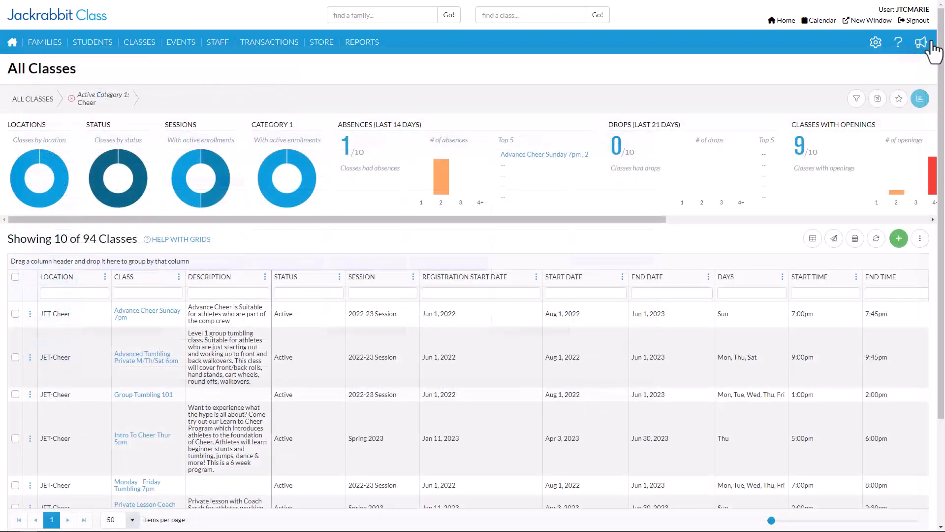
Remove the Category 1 Cheer filter from the class list
mouse_move(44, 42)
left_click(71, 98)
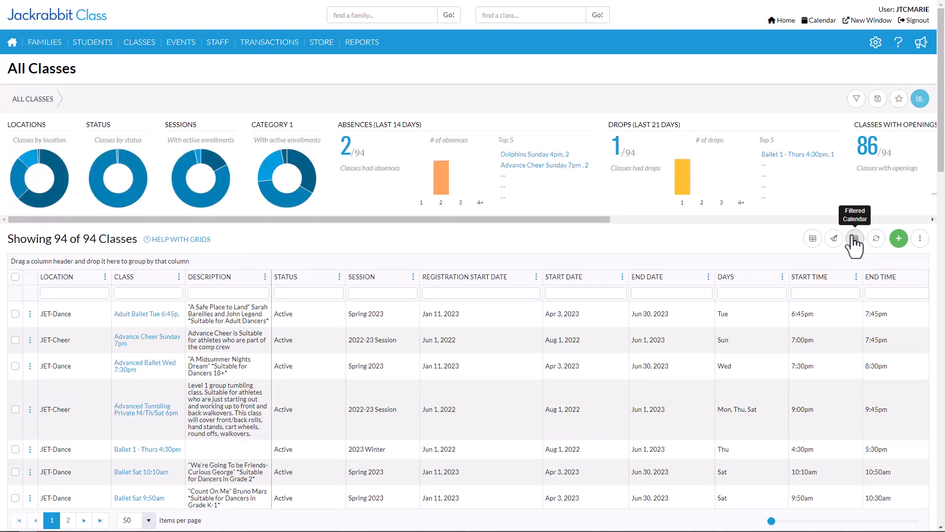
left_click(819, 22)
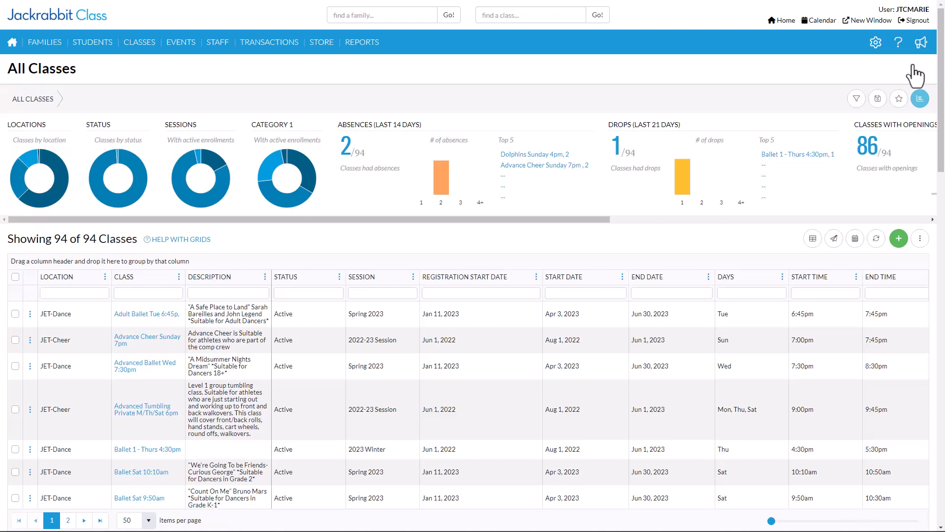
Open the Monthly Schedule / Calendar report and, from its March 15 entry, view the Group Tumbling 101 class summary
mouse_move(363, 46)
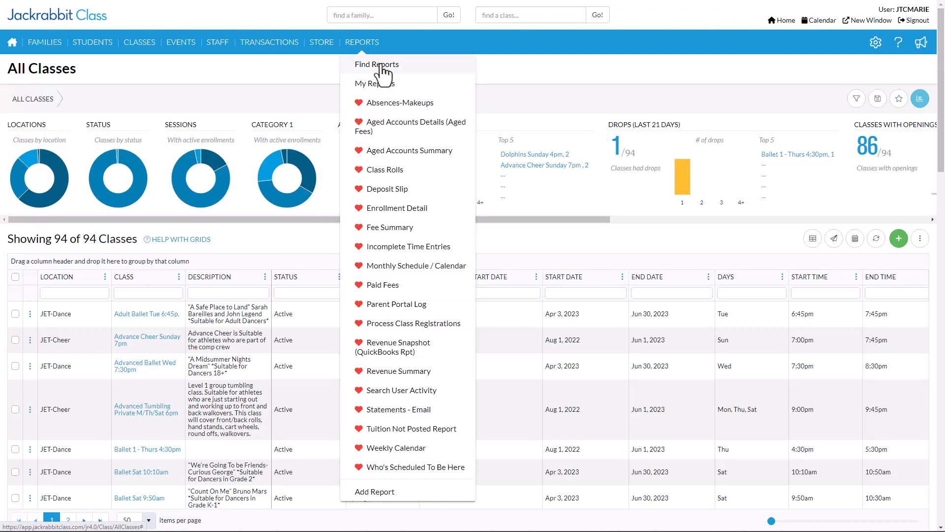
left_click(383, 268)
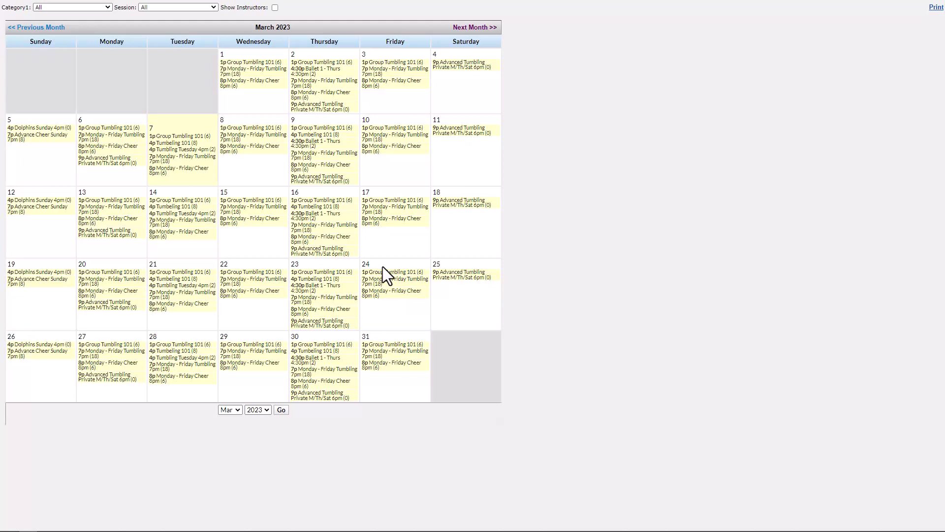
mouse_move(248, 199)
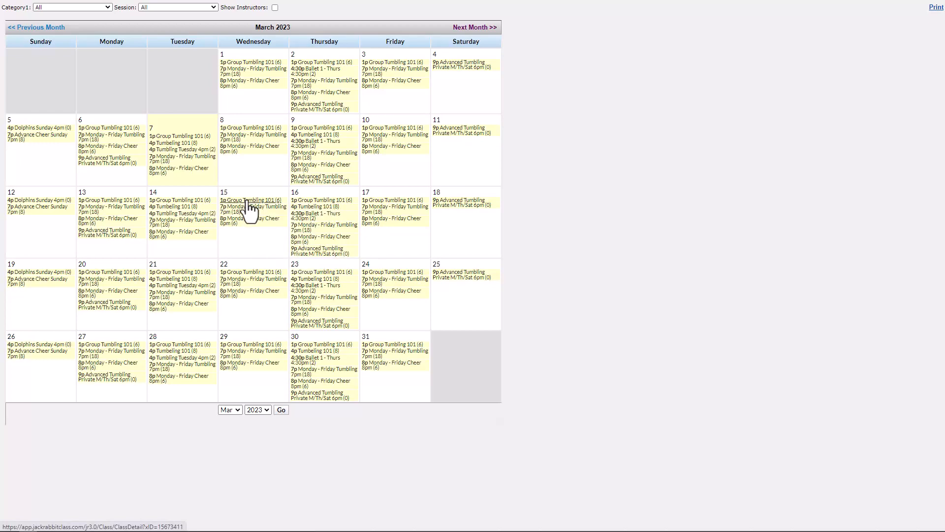
left_click(246, 200)
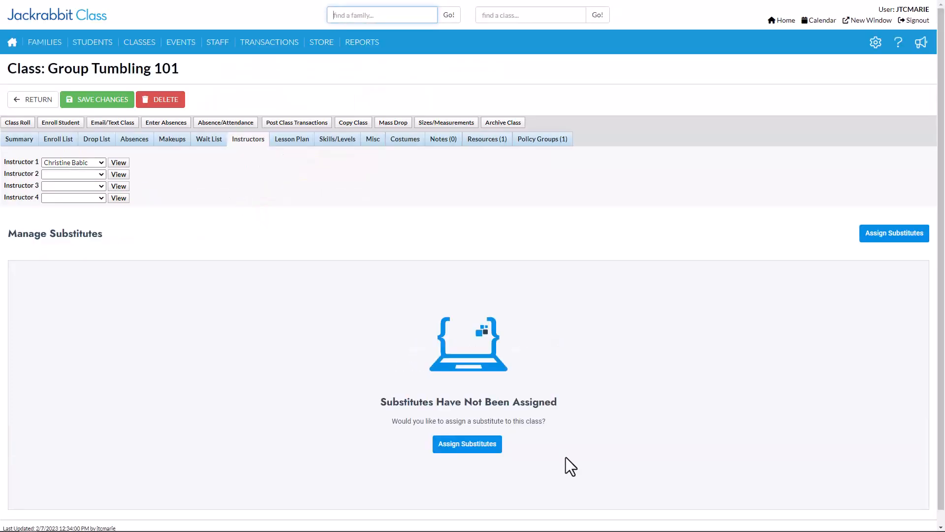
left_click(21, 142)
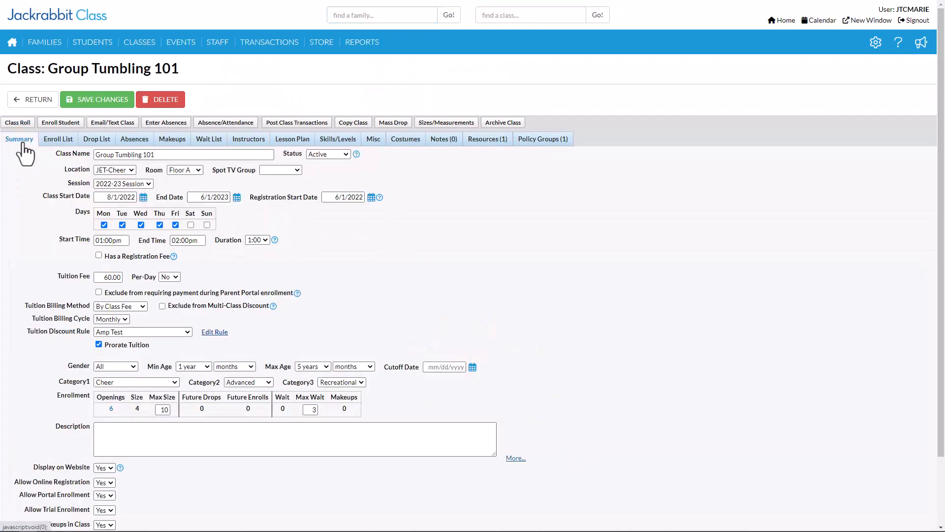